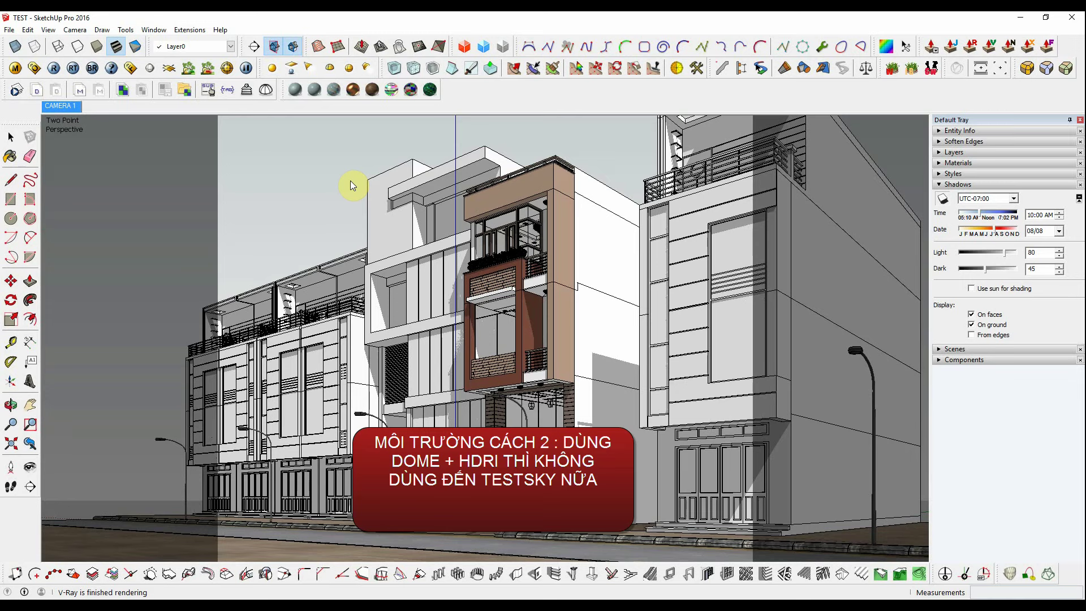
# Step: Switch off sun shadows and orbit the view down to look onto the street
pyautogui.click(940, 197)
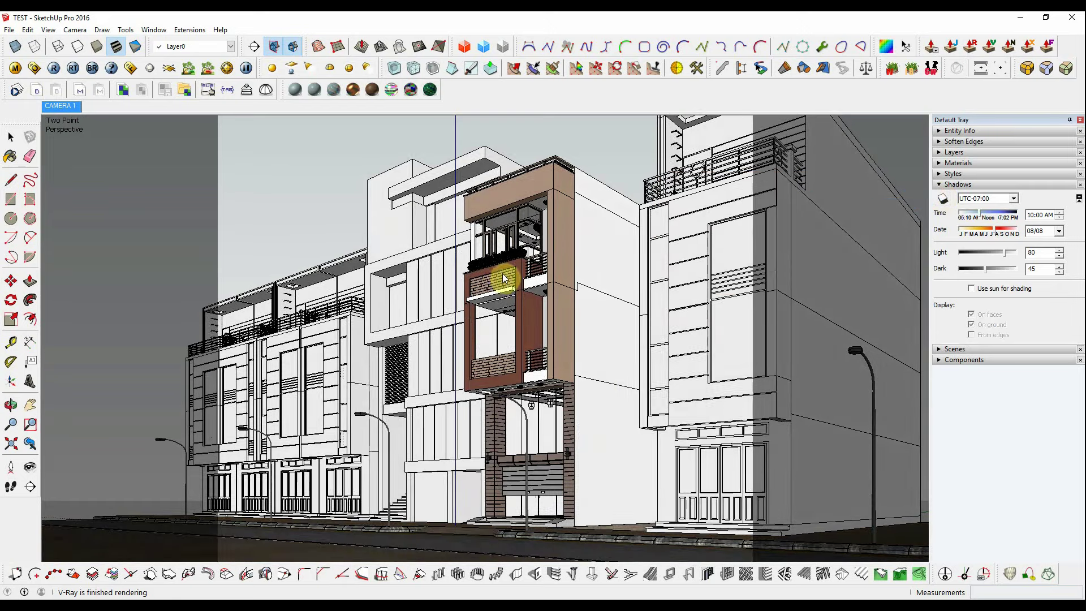
pyautogui.moveTo(501, 274); pyautogui.dragTo(470, 375, button='middle')
pyautogui.moveTo(574, 436); pyautogui.dragTo(846, 403, button='middle')
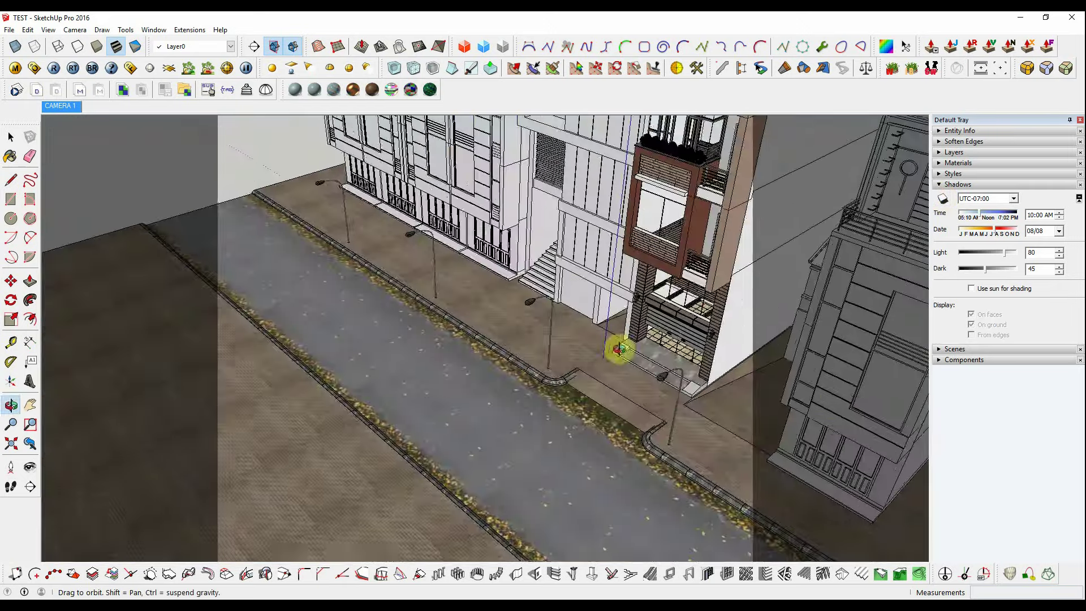
pyautogui.click(34, 68)
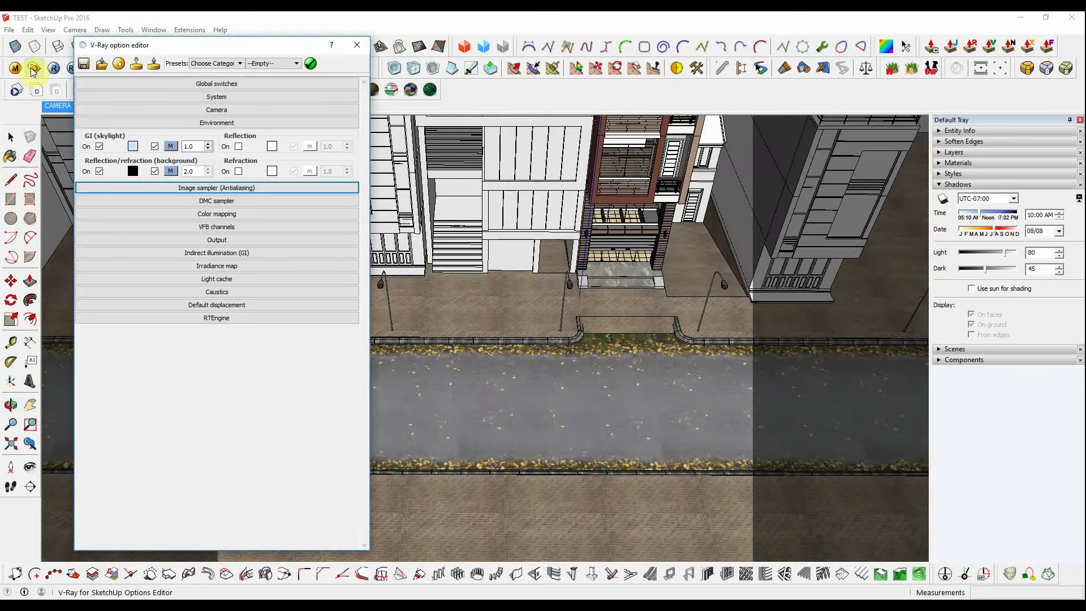
# Step: Uncheck V-Ray's Environment GI (skylight) and Reflection/refraction (background) overrides, then close the editor
pyautogui.click(99, 146)
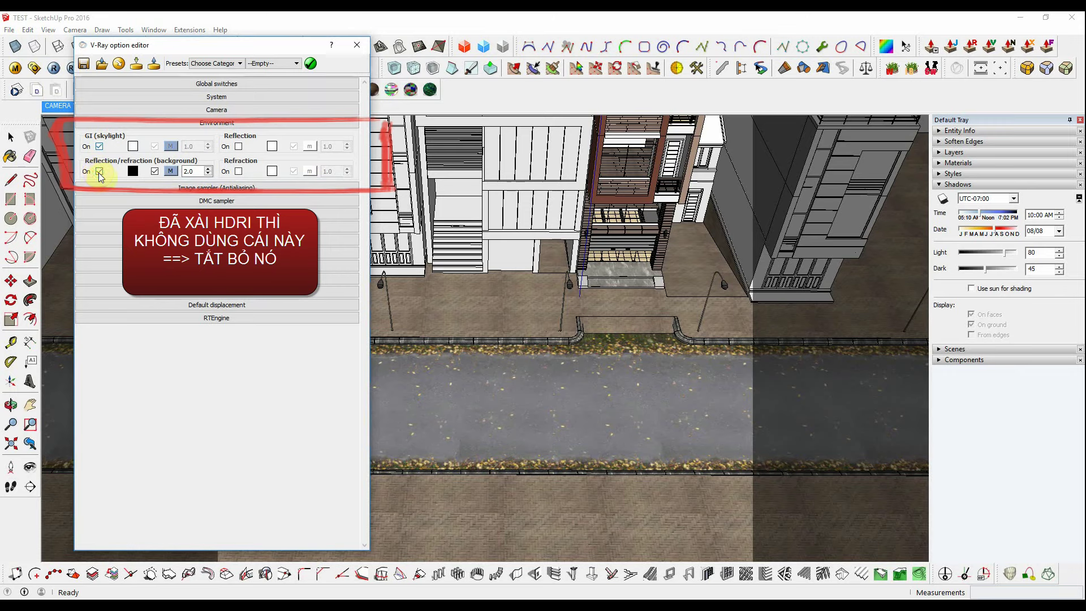
pyautogui.click(99, 171)
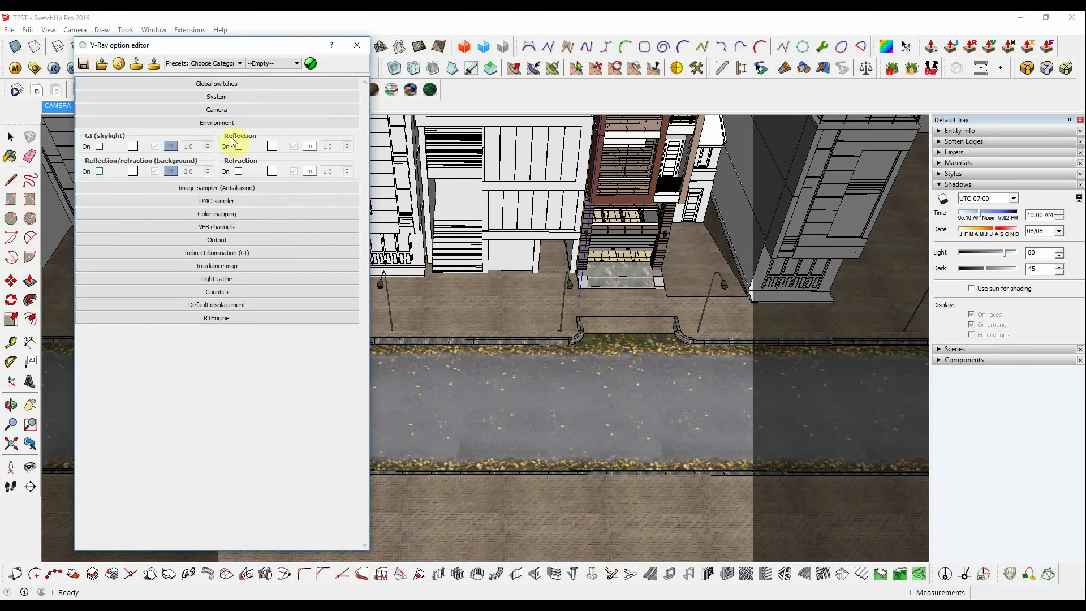
pyautogui.click(356, 45)
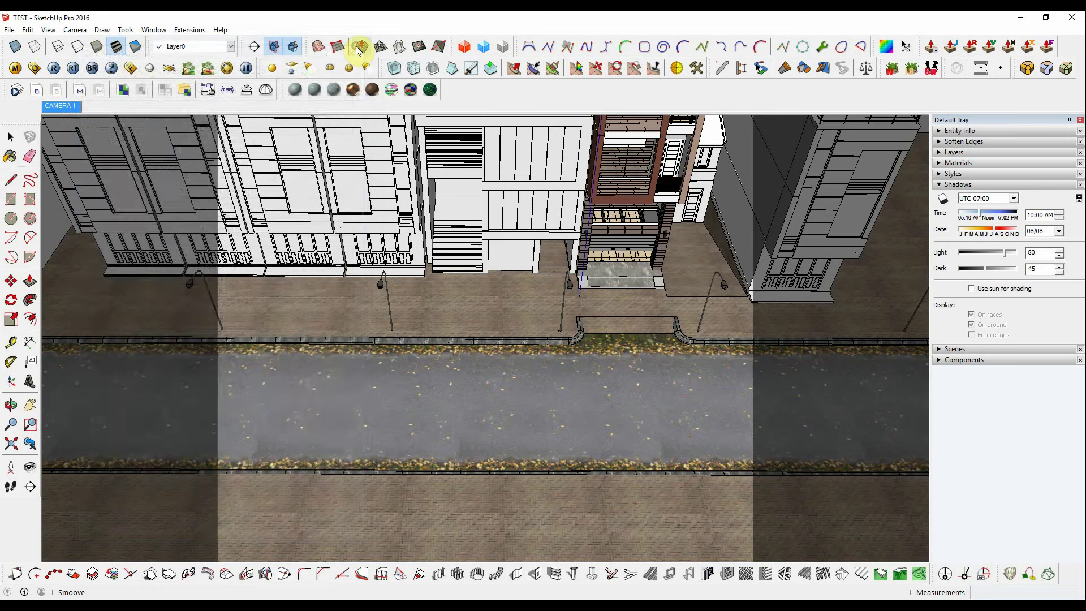
pyautogui.click(329, 69)
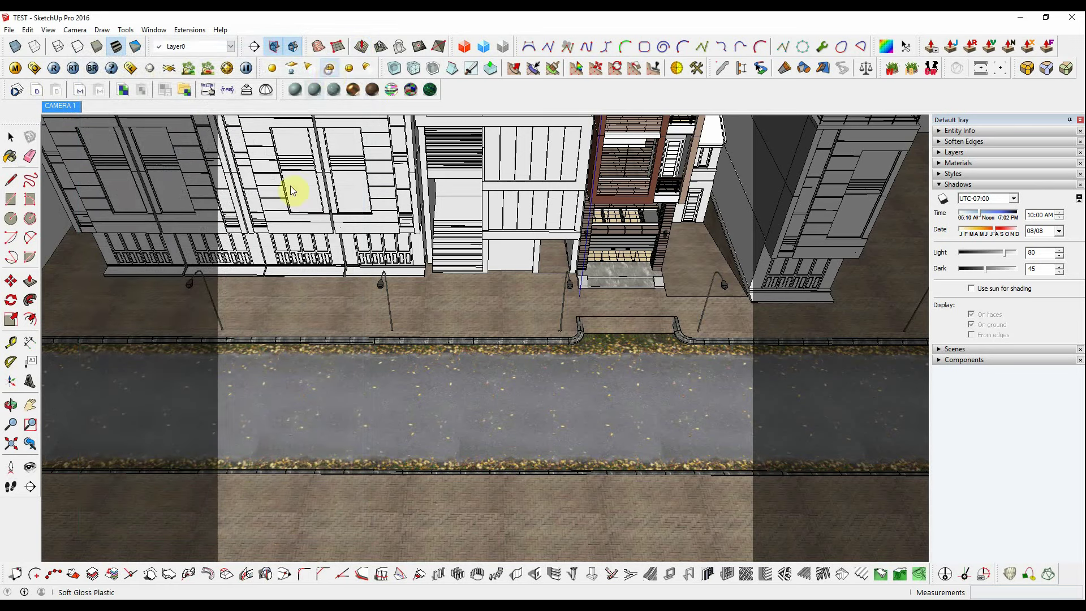
# Step: Place the dome light on the street, select it and open its V-Ray light editor
pyautogui.click(426, 396)
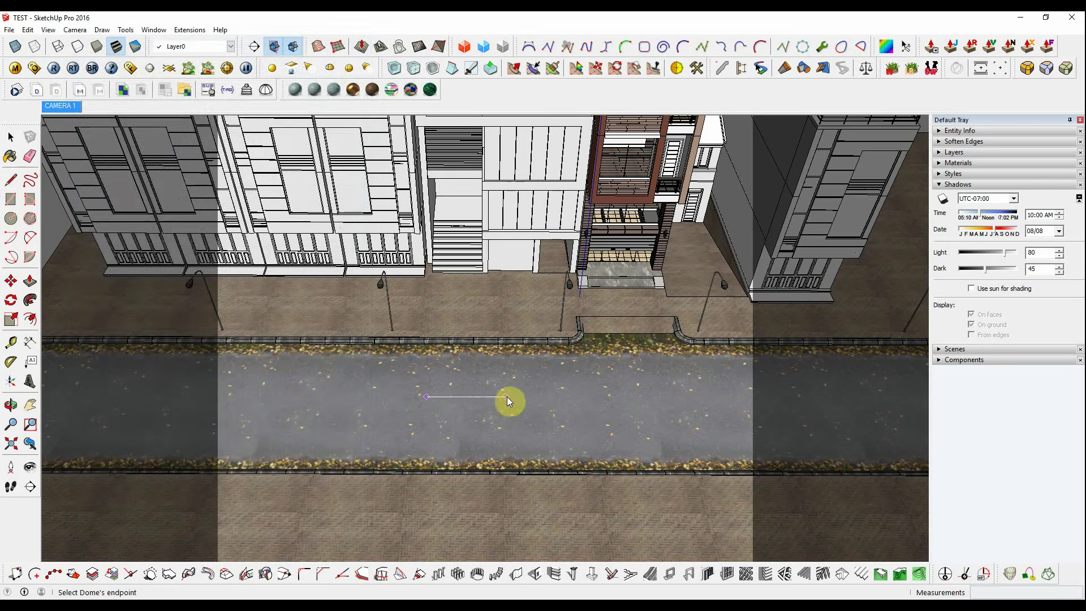
pyautogui.click(446, 366)
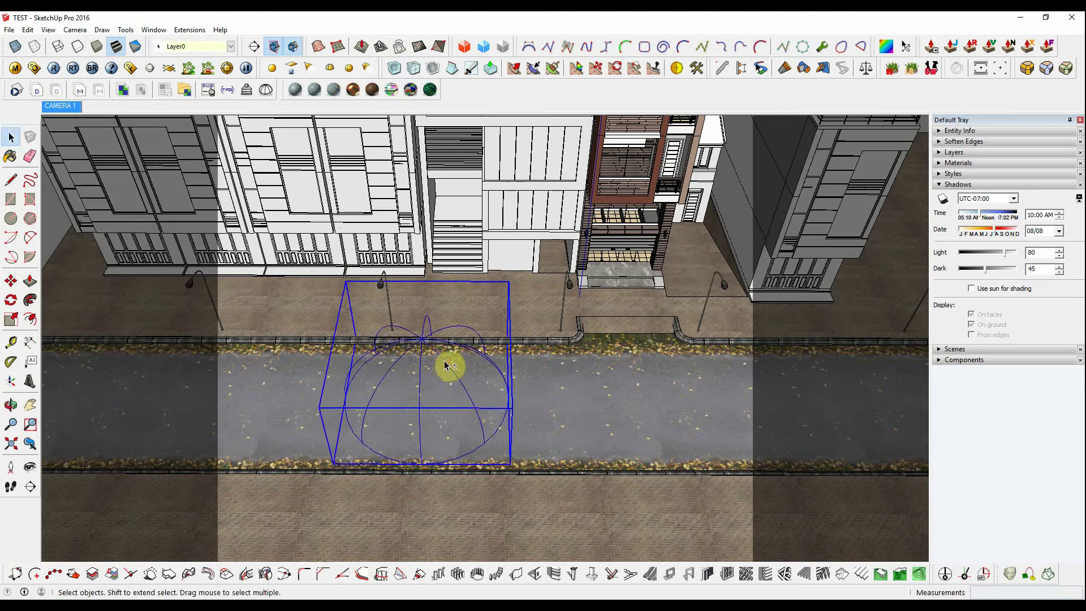
pyautogui.doubleClick(446, 366)
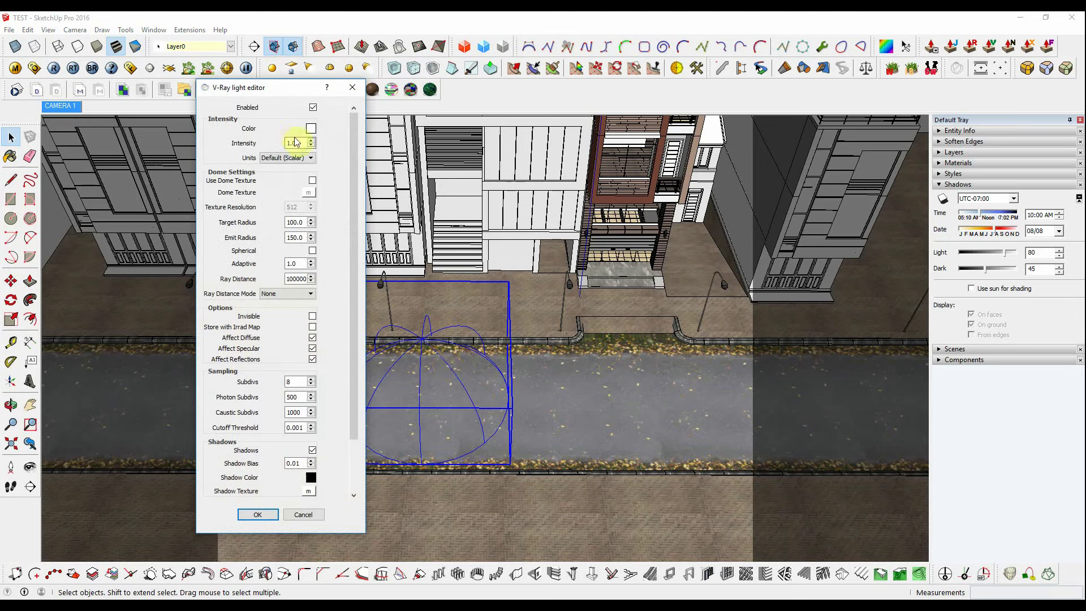
# Step: Load vp_HDRi_v2_02.hdr as a TexBitmap dome texture with UVWGenEnvironment mapping
pyautogui.click(308, 193)
pyautogui.click(417, 268)
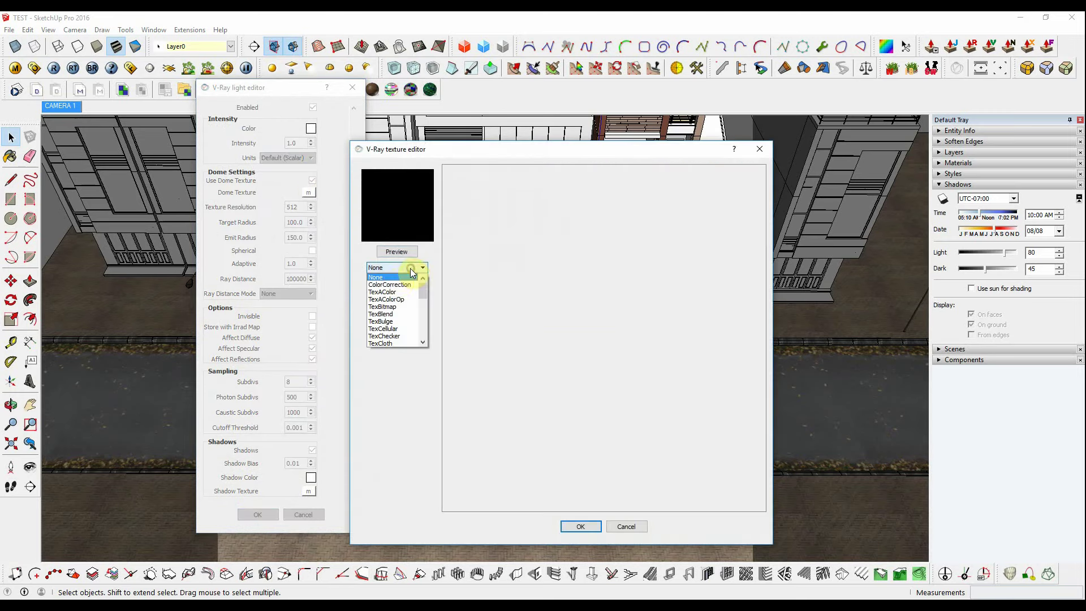
pyautogui.click(384, 306)
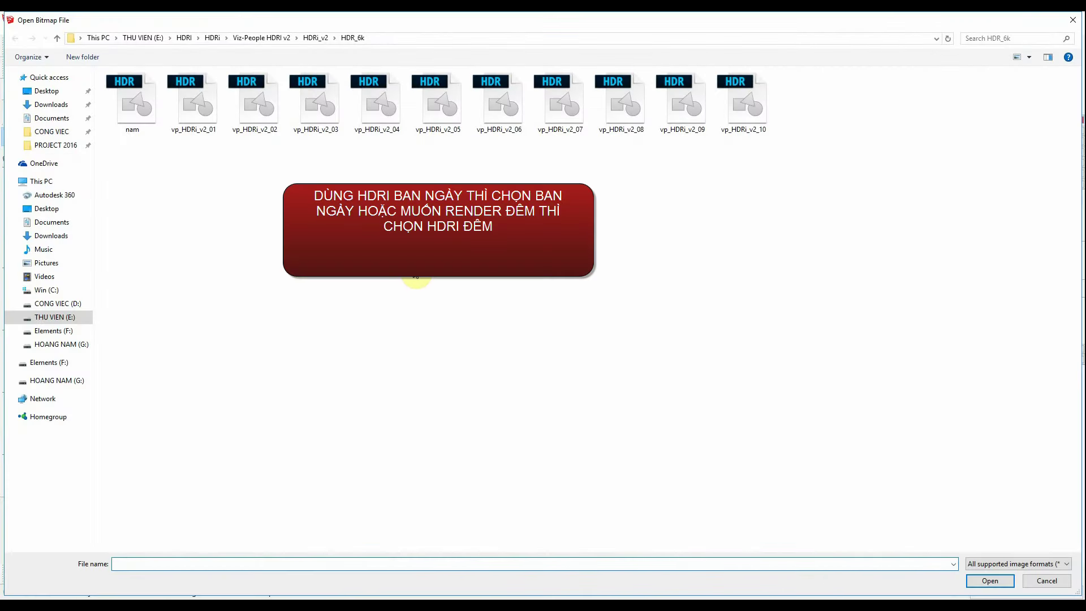
pyautogui.click(270, 115)
pyautogui.doubleClick(271, 117)
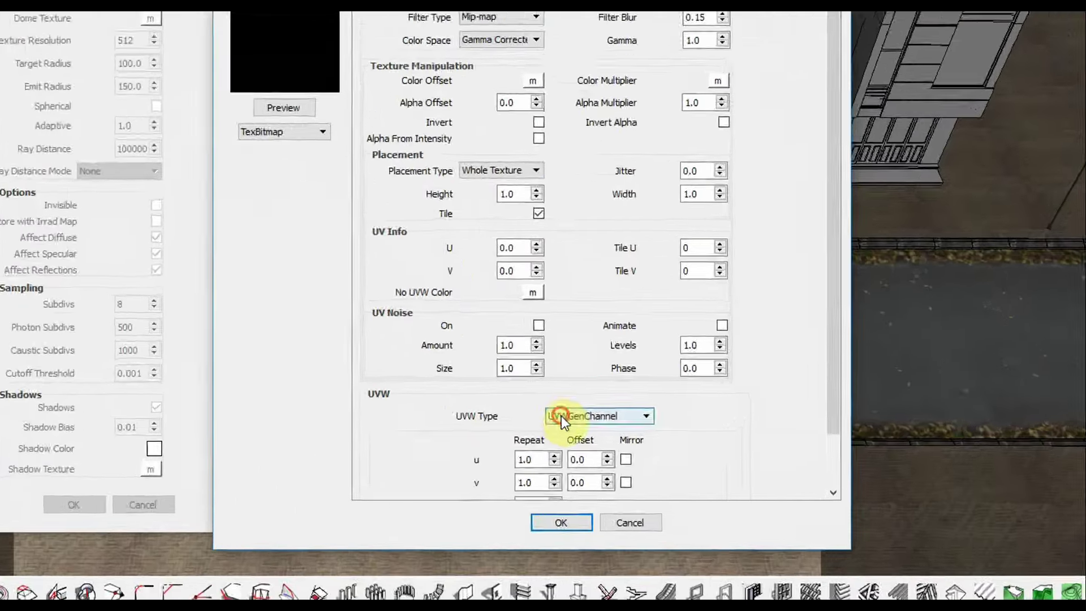
pyautogui.click(580, 456)
pyautogui.click(535, 373)
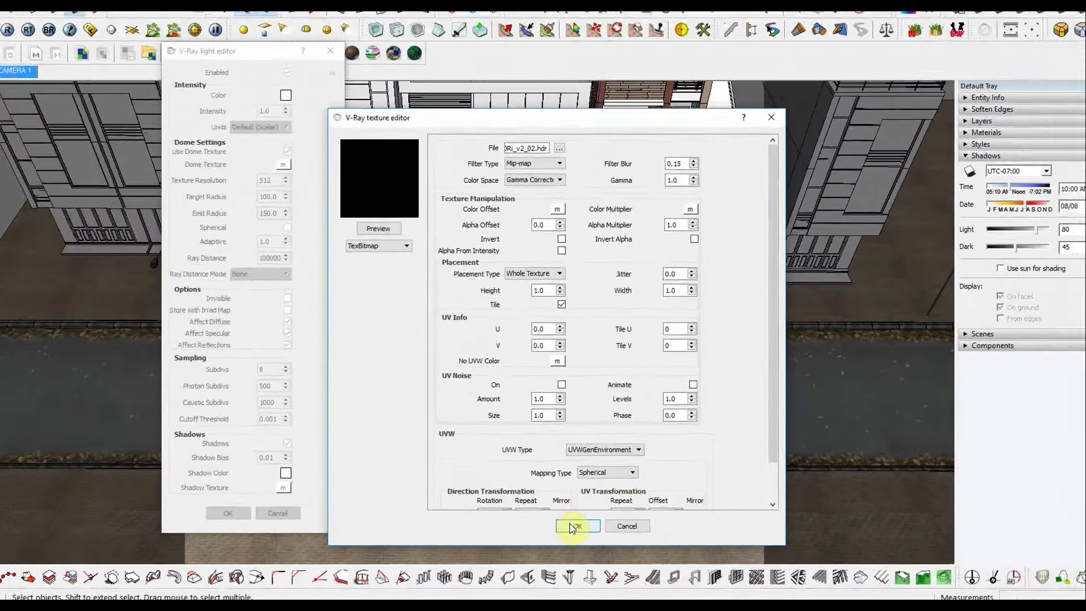
pyautogui.click(569, 524)
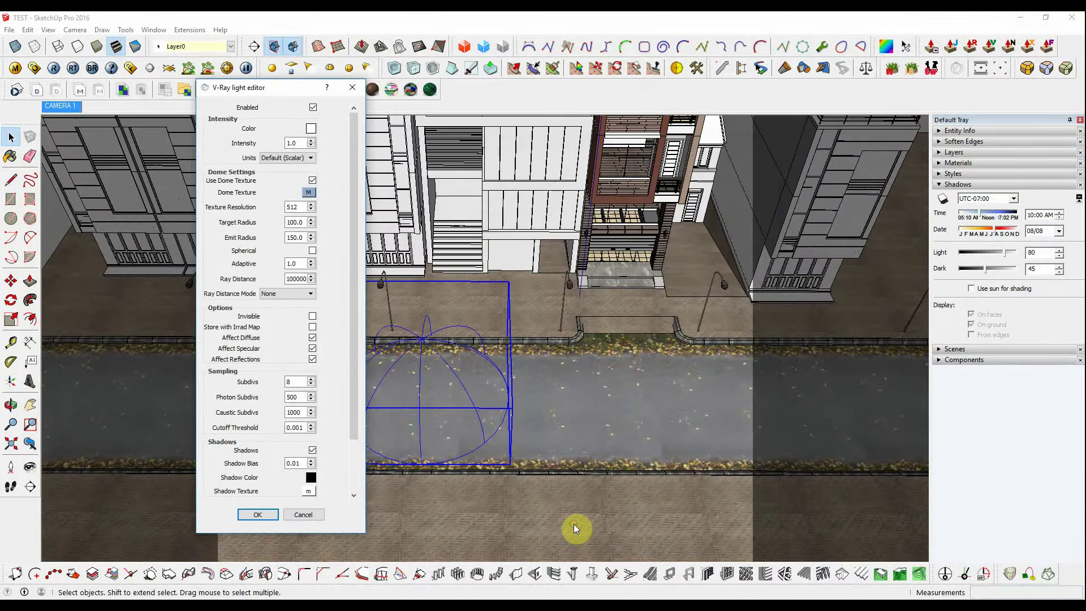
# Step: Set the dome texture resolution to 2400, enable Spherical, and confirm the light settings
pyautogui.doubleClick(292, 207)
pyautogui.write('2400')
pyautogui.click(312, 250)
pyautogui.doubleClick(288, 264)
pyautogui.click(249, 513)
pyautogui.click(249, 513)
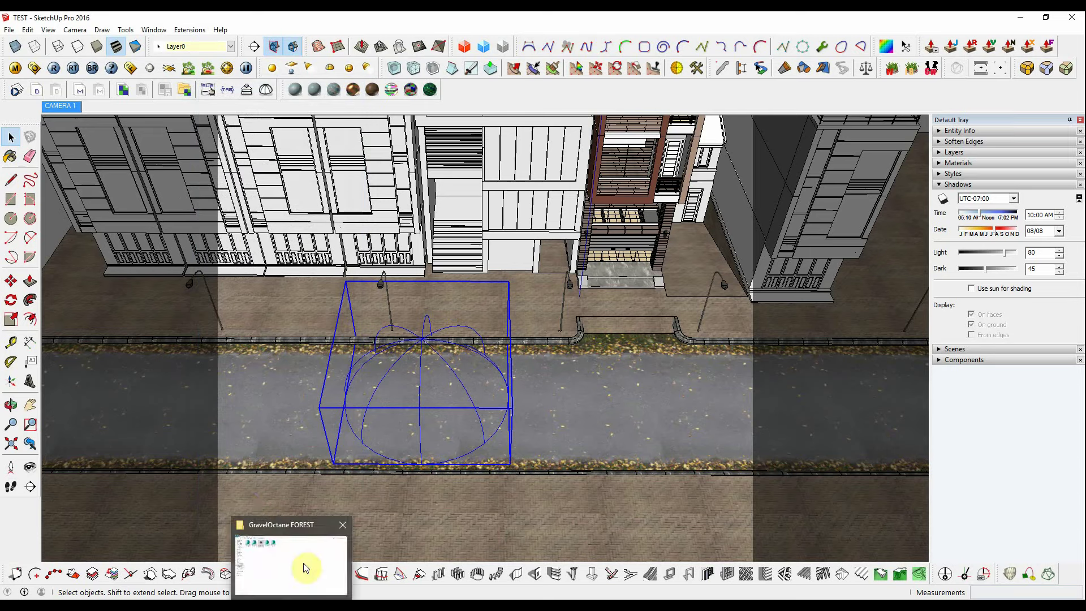
# Step: Drag the 'sketchup hdri angle' image from THU VIEN (E:) > HDRI onto the road in the TEST model
pyautogui.click(303, 564)
pyautogui.click(54, 313)
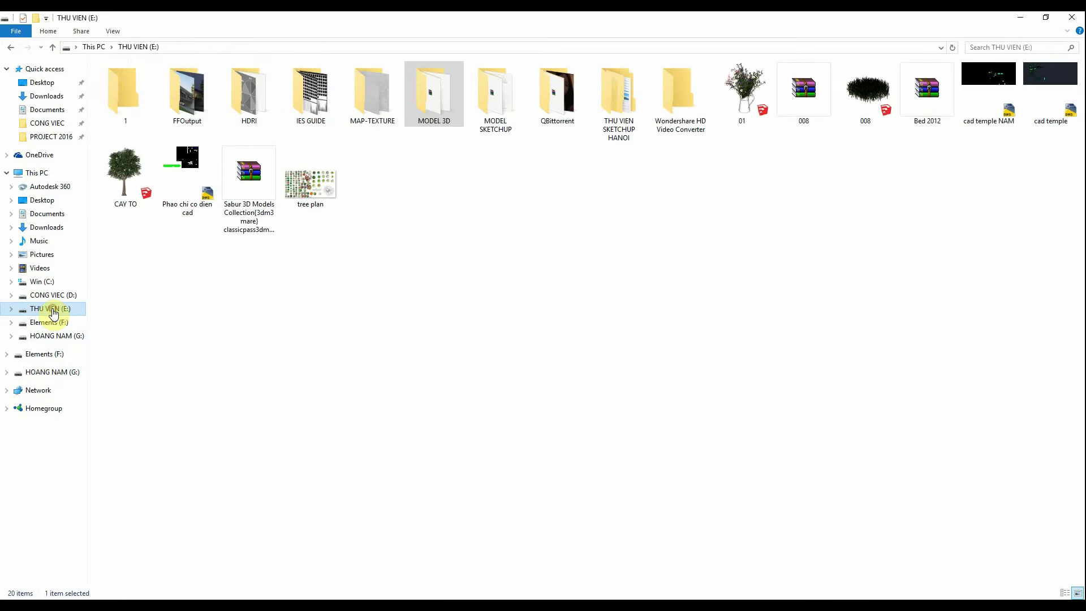
pyautogui.doubleClick(229, 101)
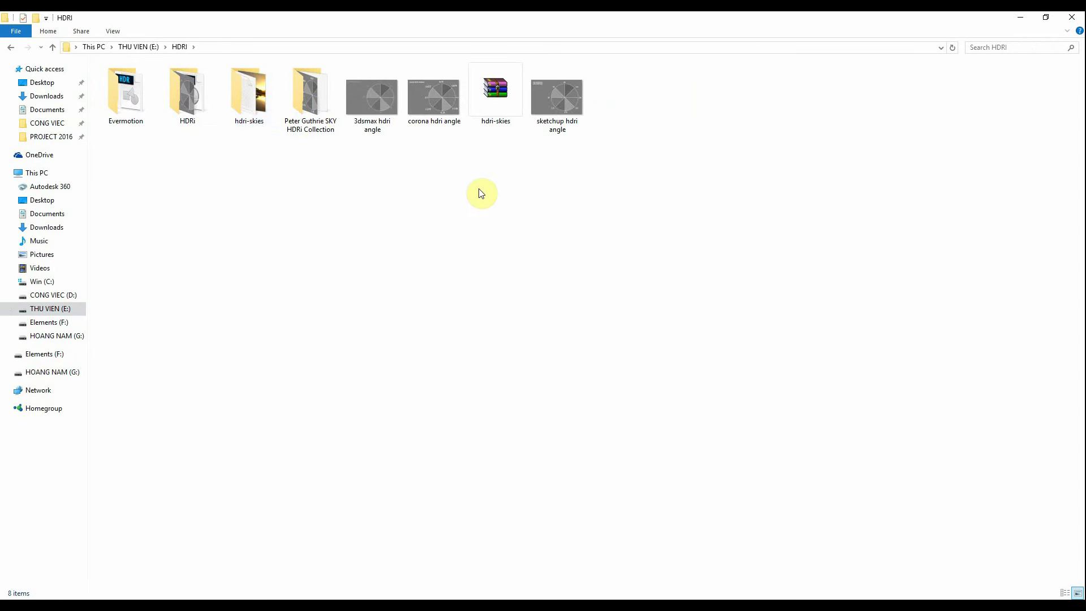
pyautogui.doubleClick(573, 113)
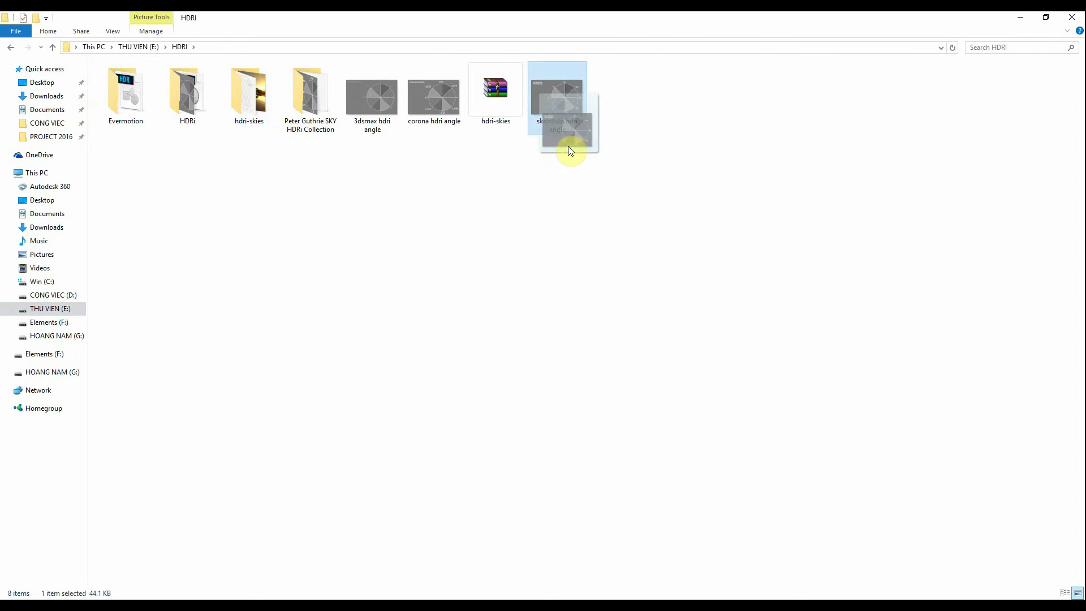
pyautogui.moveTo(573, 113)
pyautogui.mouseDown()
pyautogui.moveTo(343, 595)
pyautogui.moveTo(426, 576)
pyautogui.mouseUp()
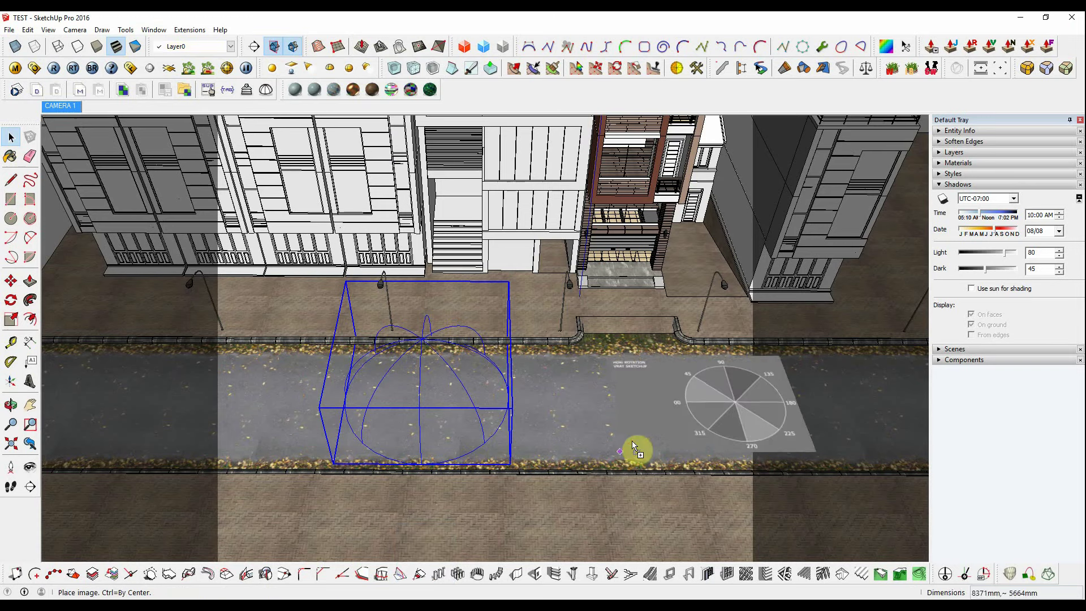
pyautogui.moveTo(426, 575); pyautogui.dragTo(633, 440)
pyautogui.moveTo(632, 440)
pyautogui.mouseDown(button='middle')
pyautogui.moveTo(674, 441)
pyautogui.moveTo(469, 438)
pyautogui.mouseUp(button='middle')
pyautogui.press('space')
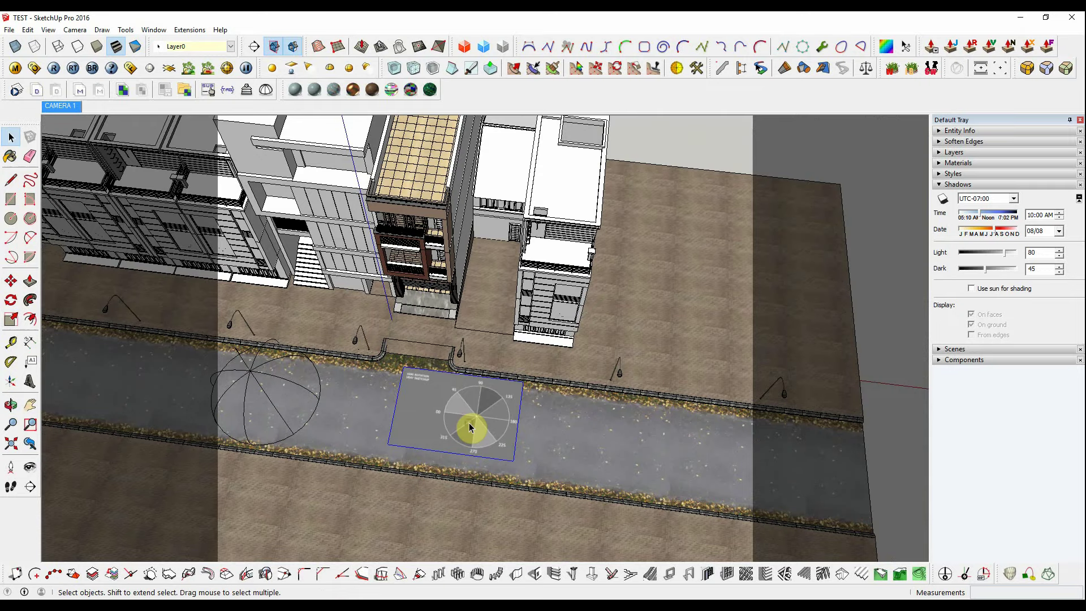
# Step: Move the guide image off the road beside the street and check it in Top view
pyautogui.press('m')
pyautogui.click(447, 418)
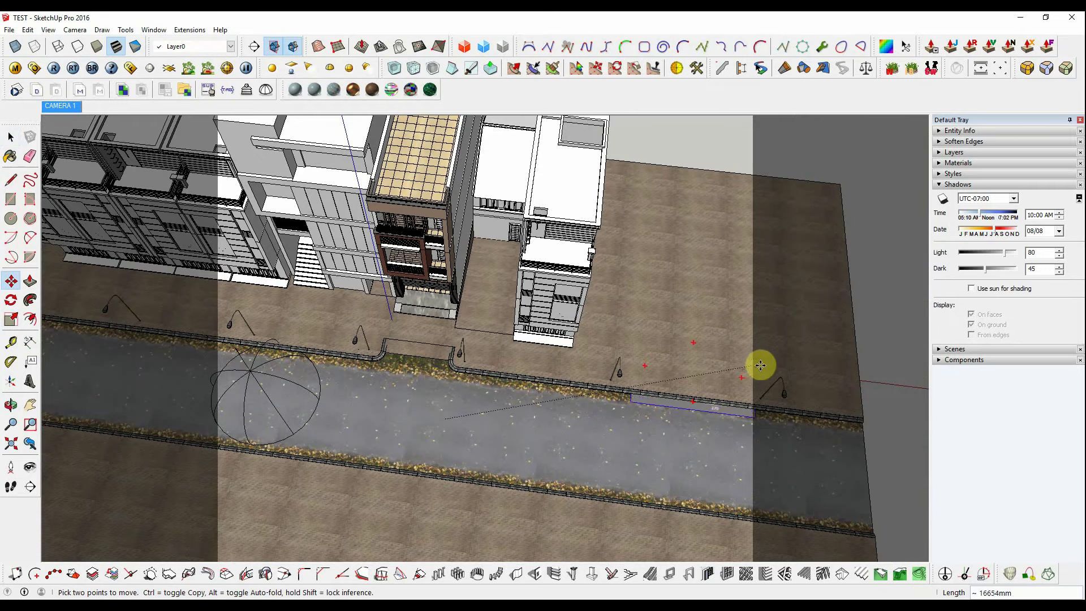
pyautogui.keyDown('shift'); pyautogui.moveTo(759, 364); pyautogui.dragTo(323, 274, button='middle'); pyautogui.keyUp('shift')
pyautogui.click(576, 382)
pyautogui.press('space')
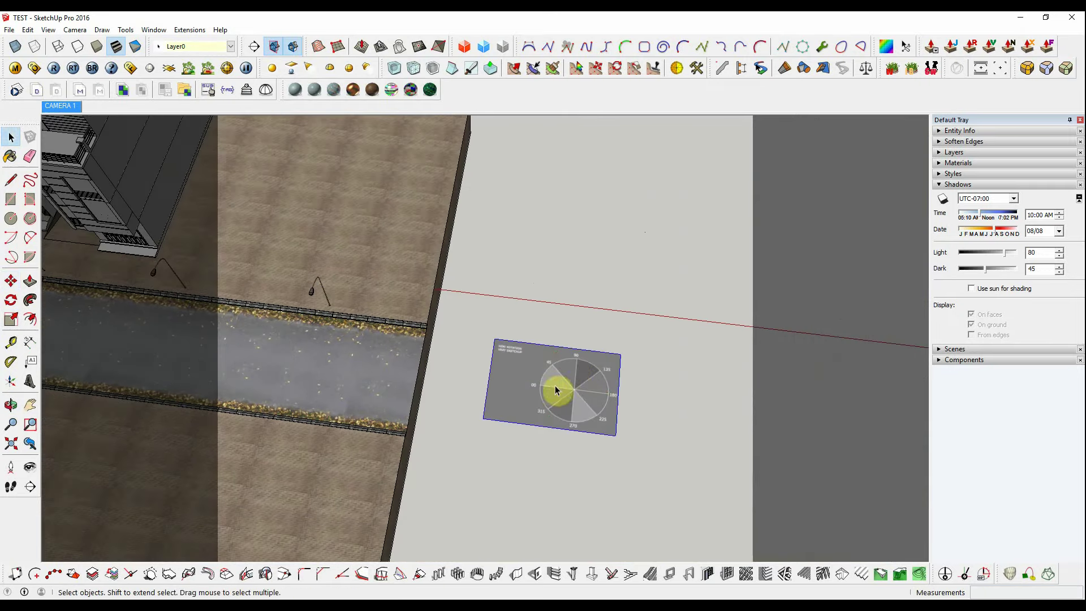
pyautogui.scroll(3, 552, 384)
pyautogui.keyDown('shift'); pyautogui.moveTo(558, 386); pyautogui.dragTo(466, 350, button='middle'); pyautogui.keyUp('shift')
pyautogui.press('t')
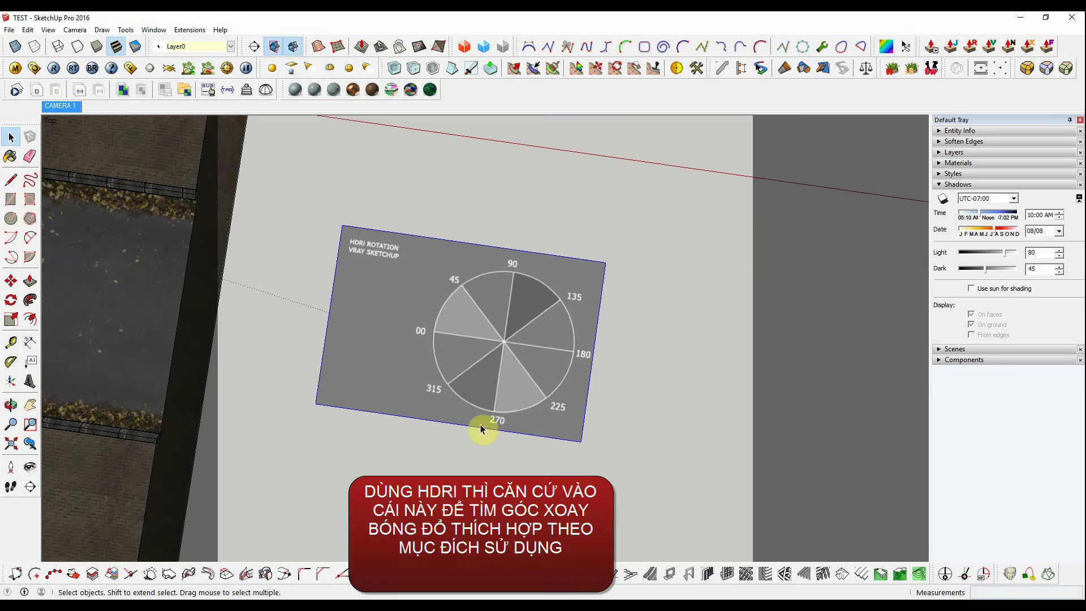
pyautogui.scroll(-3, 442, 403)
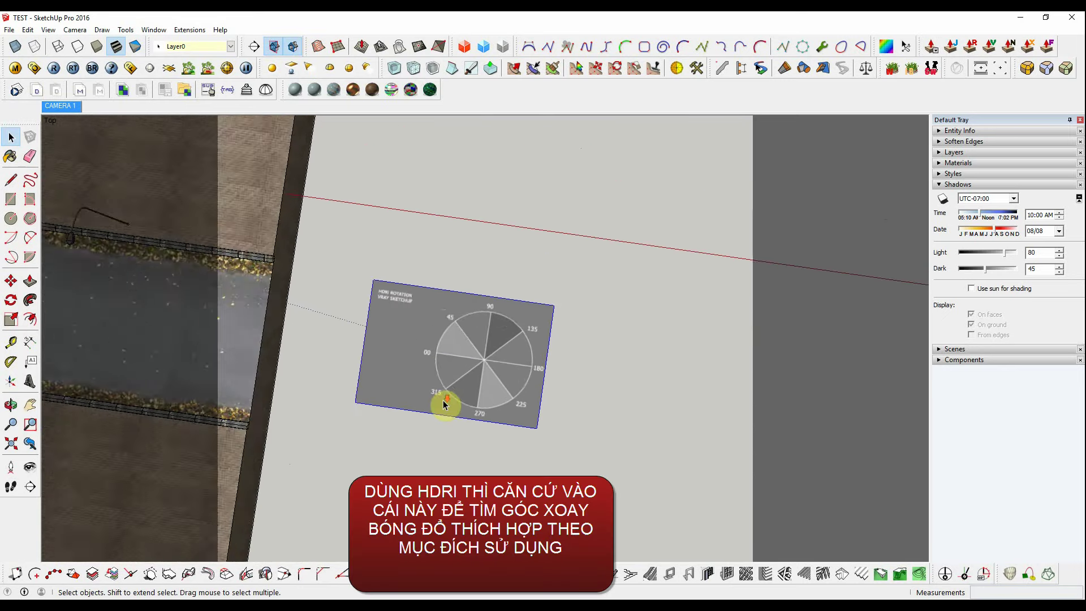
pyautogui.scroll(-2, 843, 388)
pyautogui.keyDown('shift'); pyautogui.moveTo(843, 388); pyautogui.dragTo(453, 369, button='middle'); pyautogui.keyUp('shift')
pyautogui.moveTo(385, 352)
pyautogui.keyDown('shift'); pyautogui.mouseDown(button='middle')
pyautogui.moveTo(439, 322)
pyautogui.moveTo(424, 164)
pyautogui.moveTo(478, 286)
pyautogui.mouseUp(button='middle'); pyautogui.keyUp('shift')
# Step: Select the dome light and reopen its V-Ray light settings
pyautogui.click(439, 279)
pyautogui.rightClick(433, 292)
pyautogui.moveTo(482, 587)
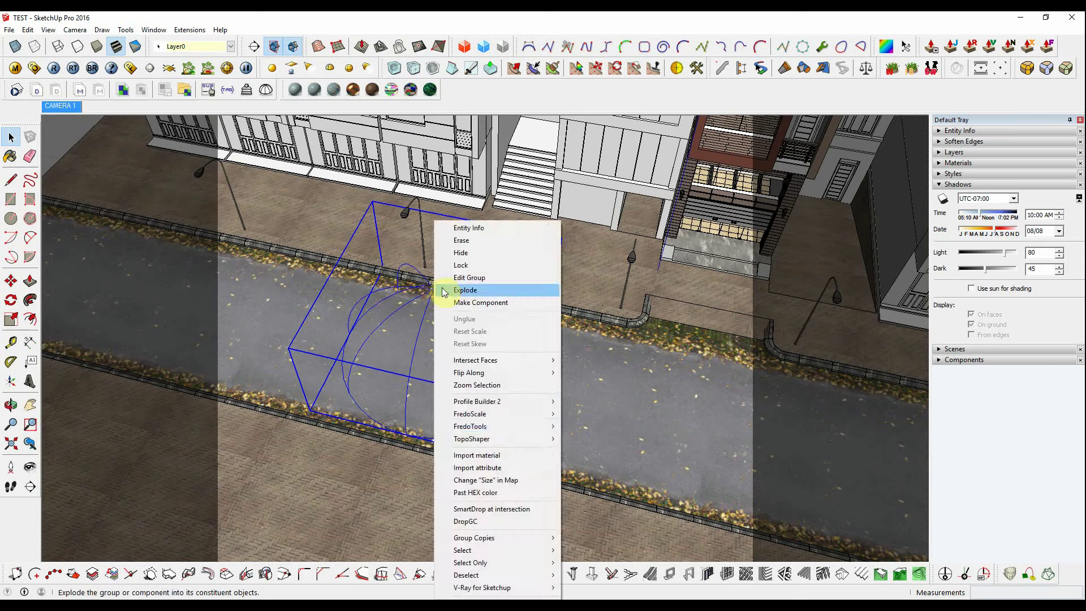
pyautogui.click(577, 590)
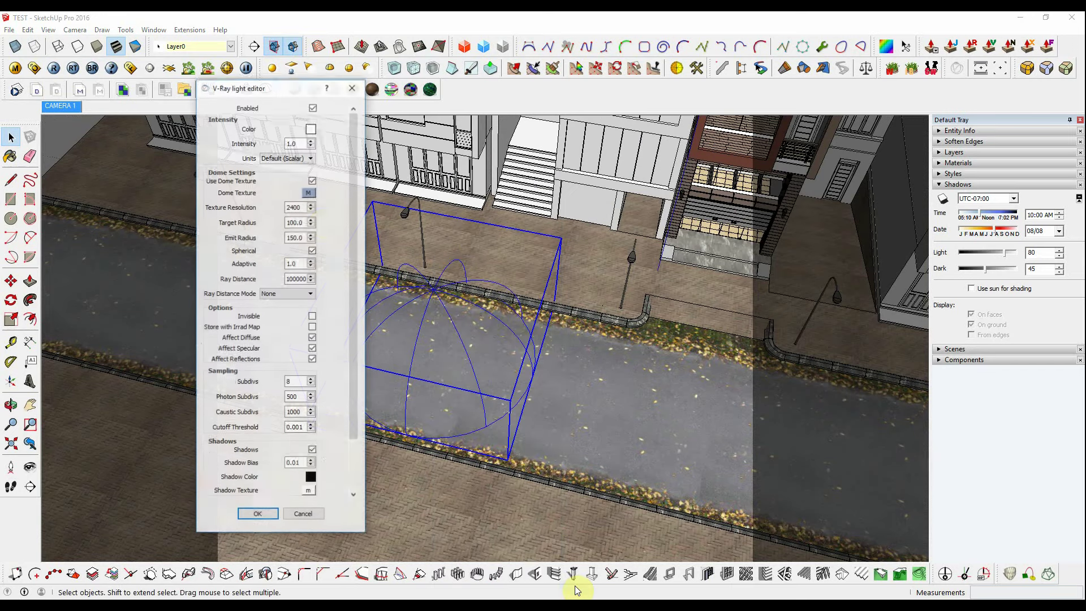
# Step: Set the dome texture's horizontal rotation to 3, close the light editor and turn shadows on
pyautogui.click(308, 194)
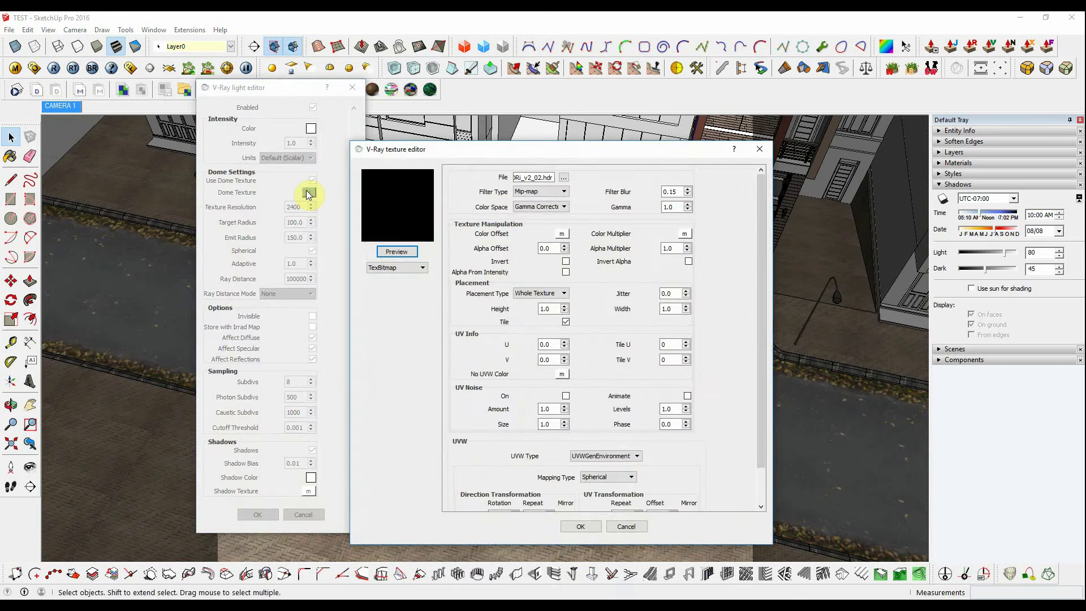
pyautogui.moveTo(759, 348); pyautogui.dragTo(763, 477)
pyautogui.doubleClick(495, 477)
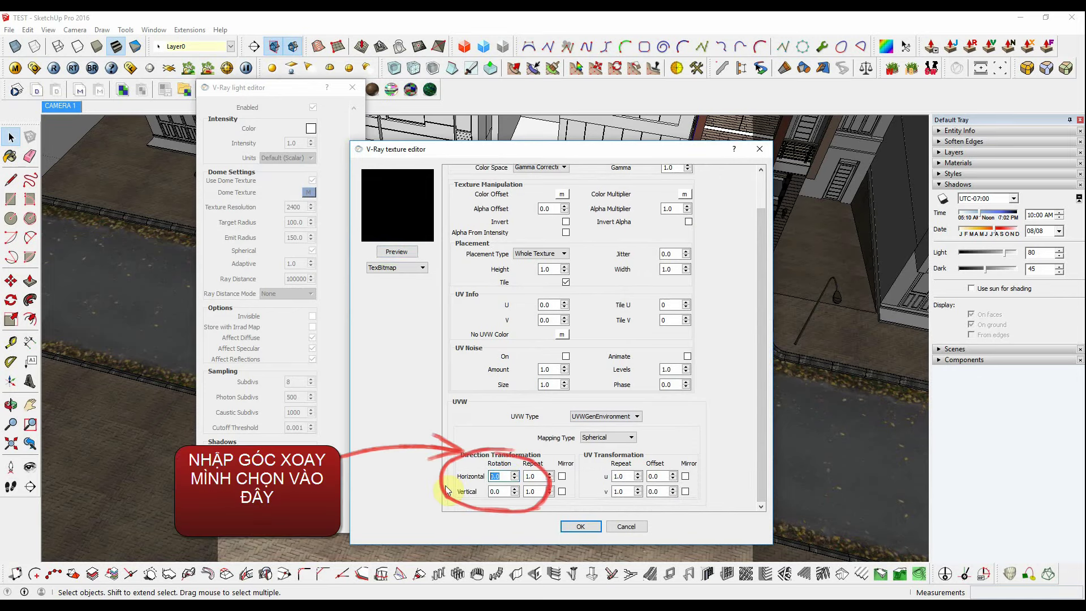
pyautogui.write('315')
pyautogui.press('Return')
pyautogui.click(263, 517)
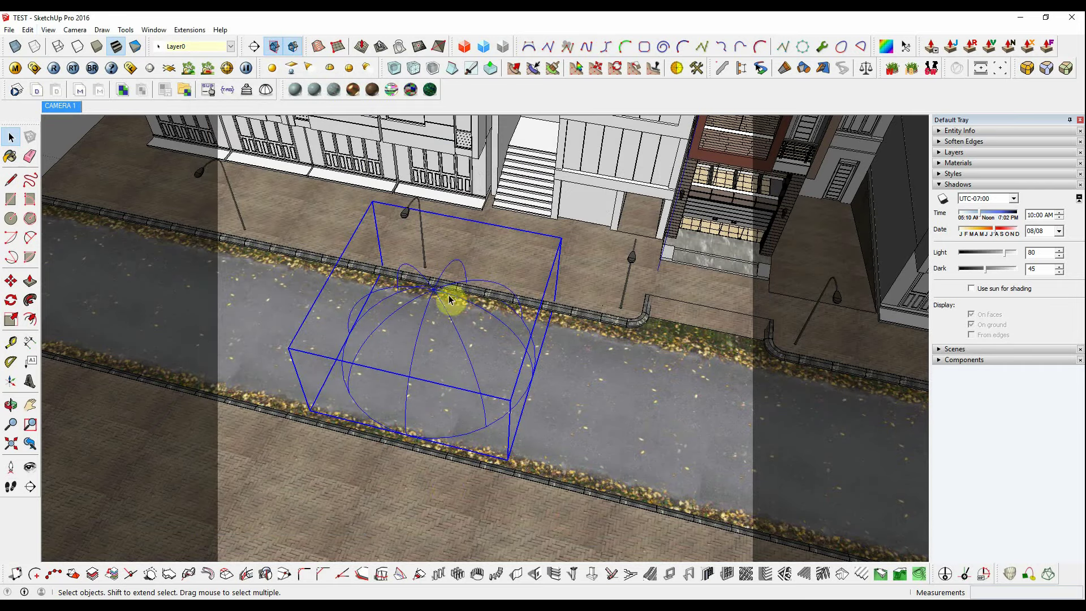
pyautogui.click(60, 107)
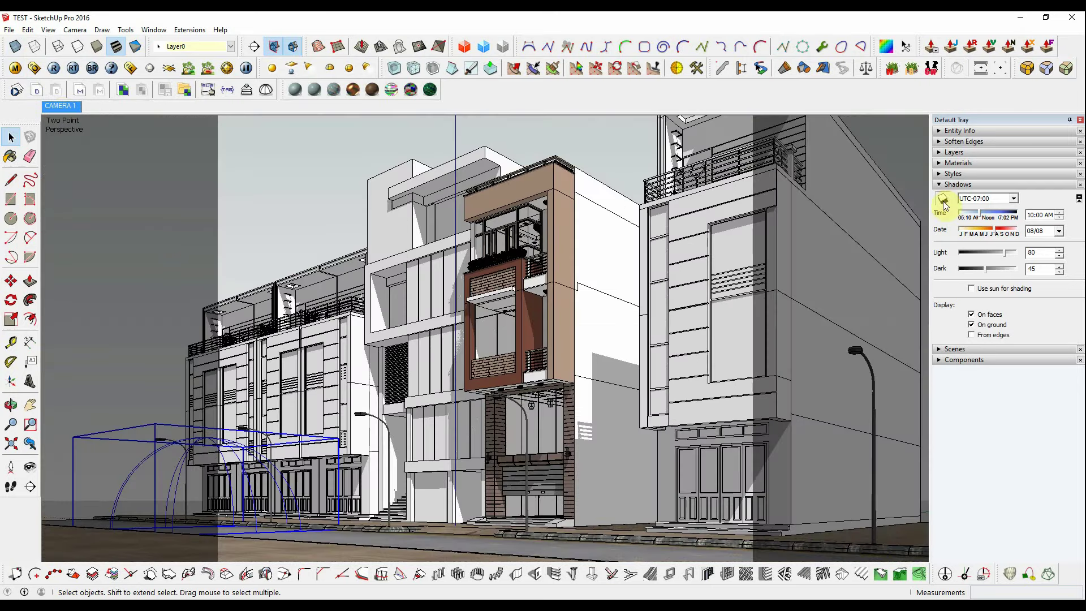
# Step: Turn shadows off and set the dome light intensity to 15
pyautogui.click(943, 199)
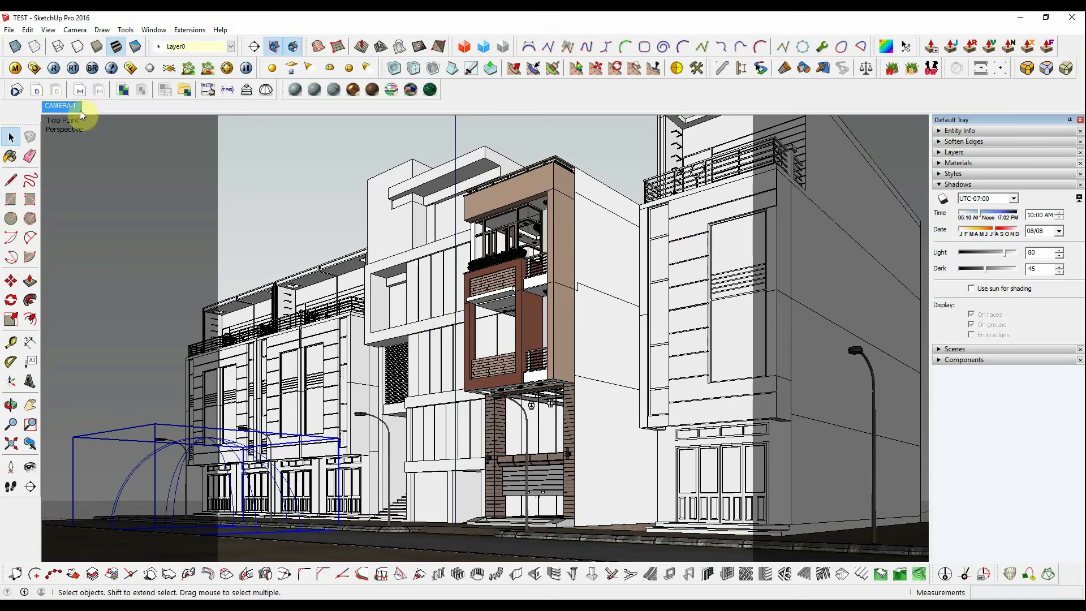
pyautogui.rightClick(206, 443)
pyautogui.moveTo(253, 426)
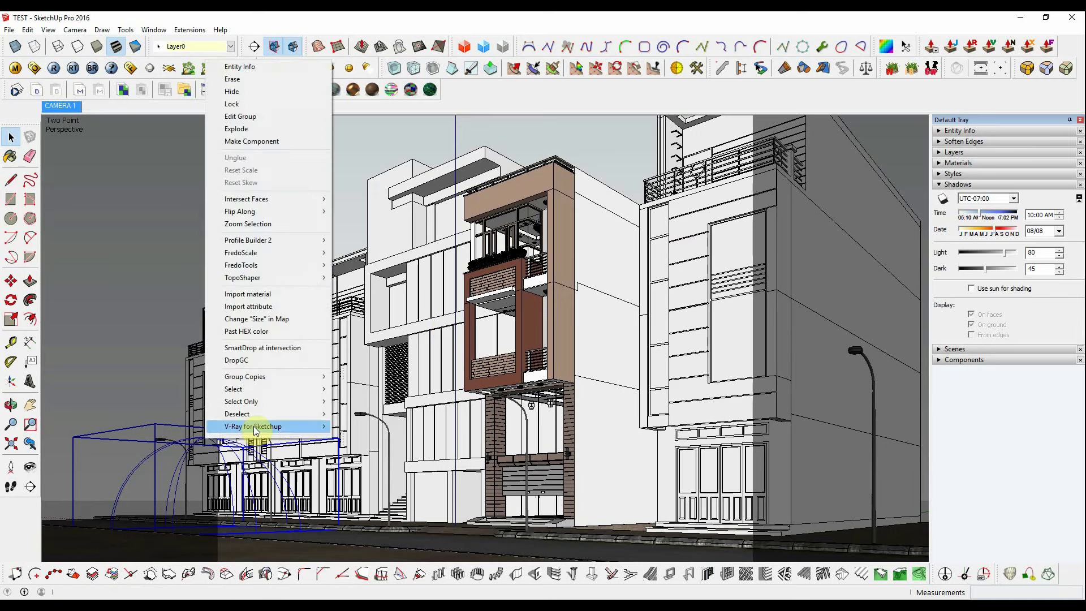
pyautogui.click(353, 430)
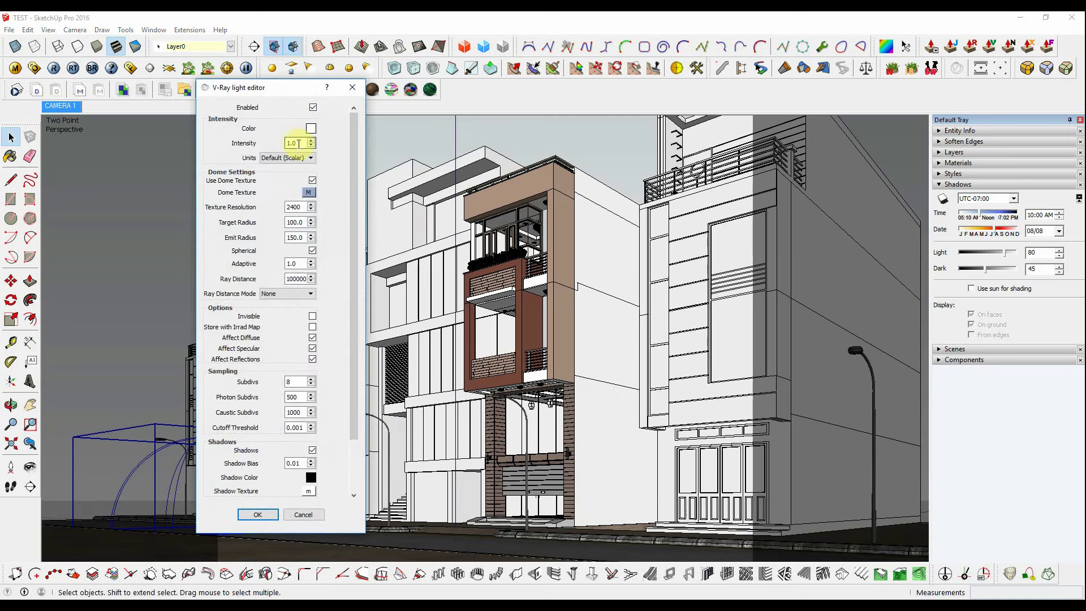
pyautogui.doubleClick(292, 143)
pyautogui.write('15')
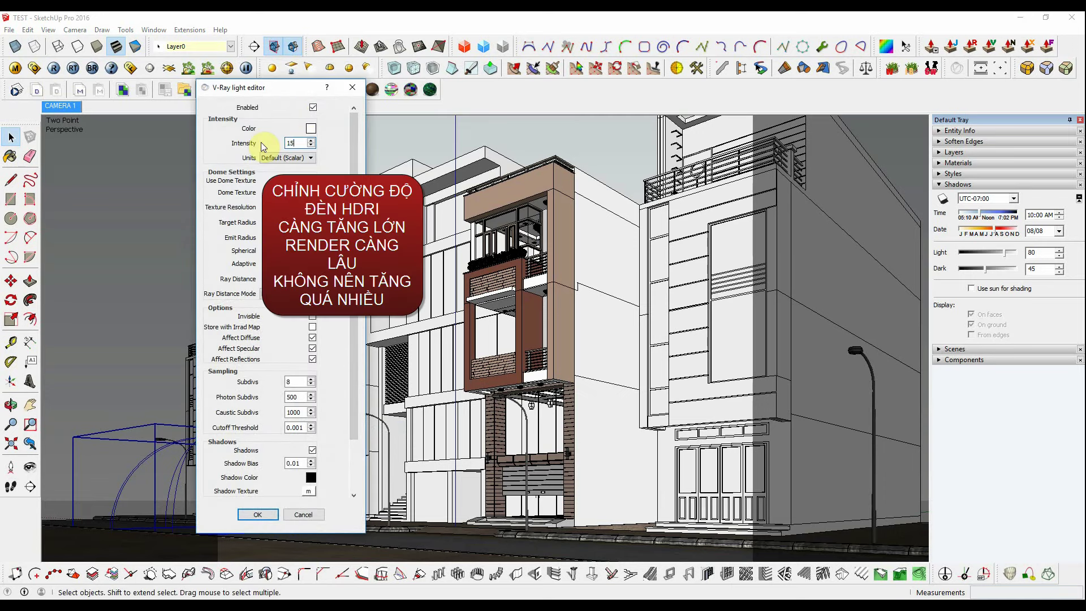
pyautogui.press('Return')
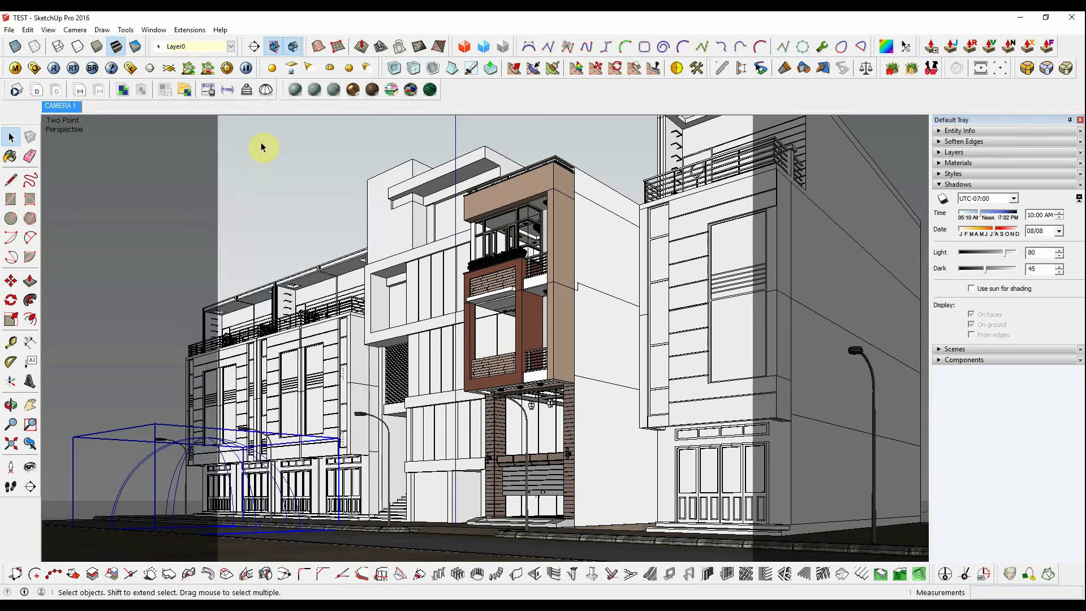
# Step: Render the street view in the V-Ray frame buffer, inspect it at 100%, then close the windows
pyautogui.click(130, 69)
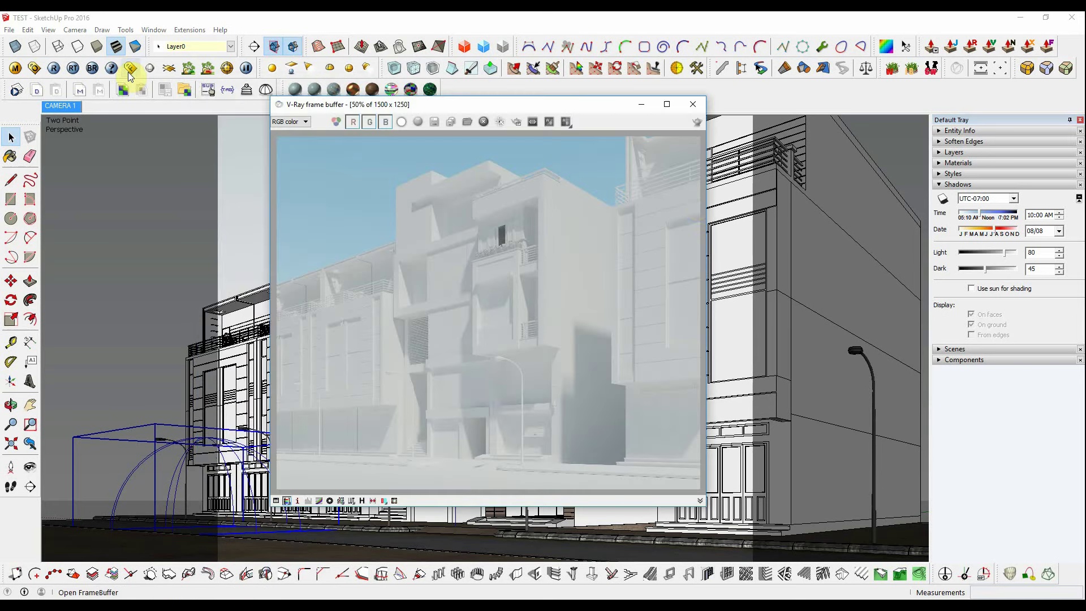
pyautogui.click(697, 123)
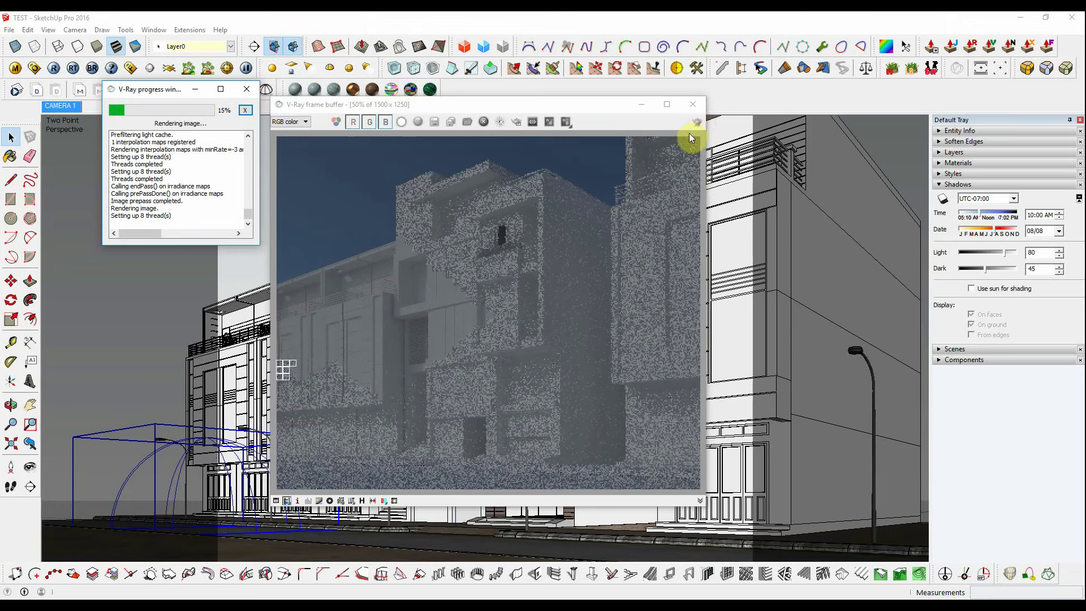
pyautogui.doubleClick(382, 267)
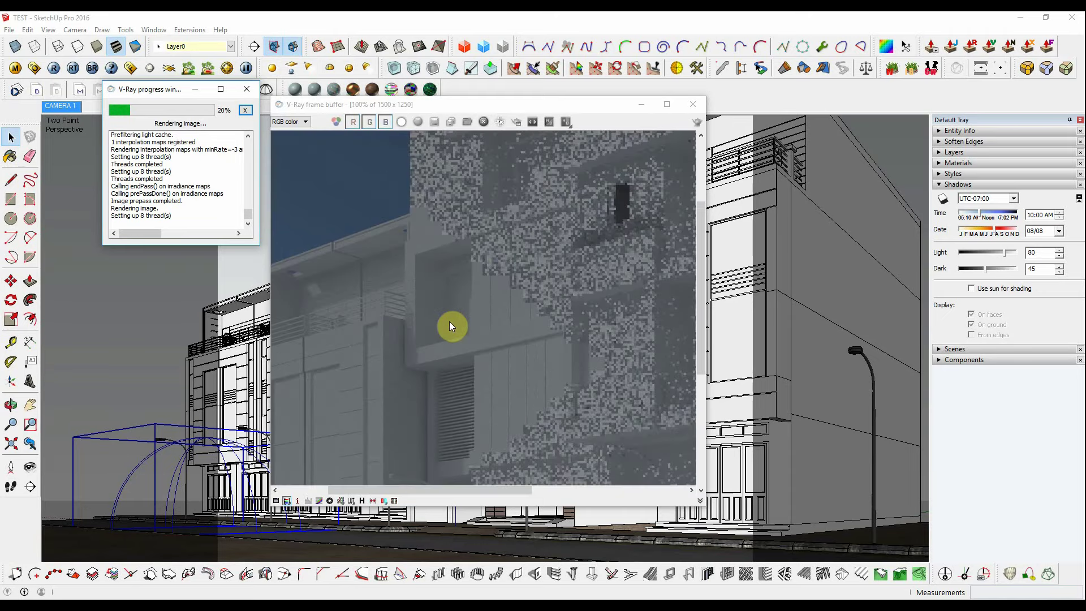
pyautogui.moveTo(420, 309); pyautogui.dragTo(585, 317, button='middle')
pyautogui.moveTo(575, 358); pyautogui.dragTo(524, 184, button='middle')
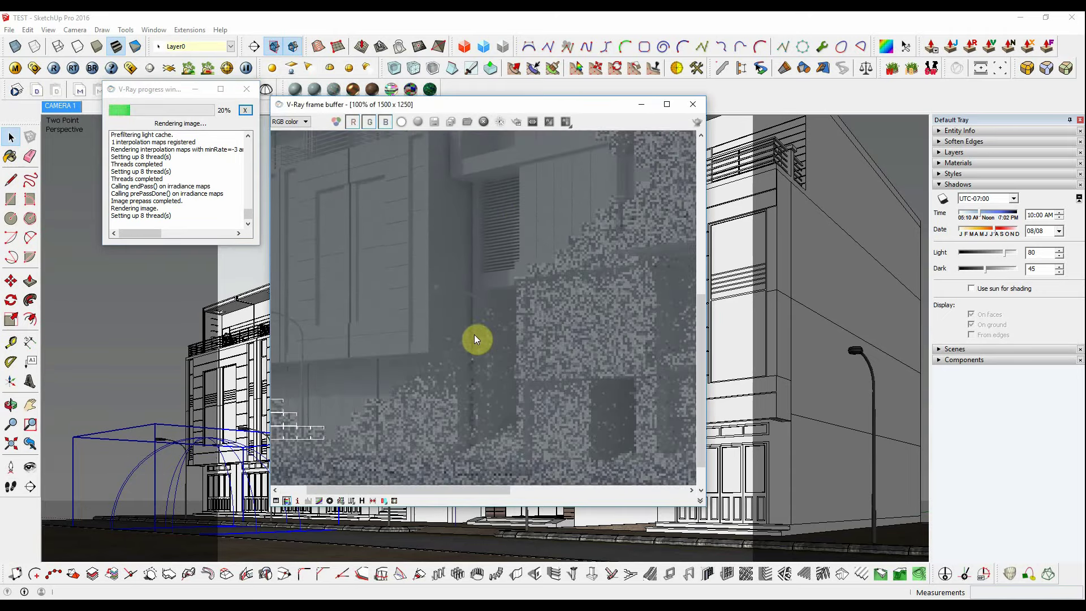
pyautogui.moveTo(494, 342); pyautogui.dragTo(668, 425, button='middle')
pyautogui.scroll(-1, 651, 292)
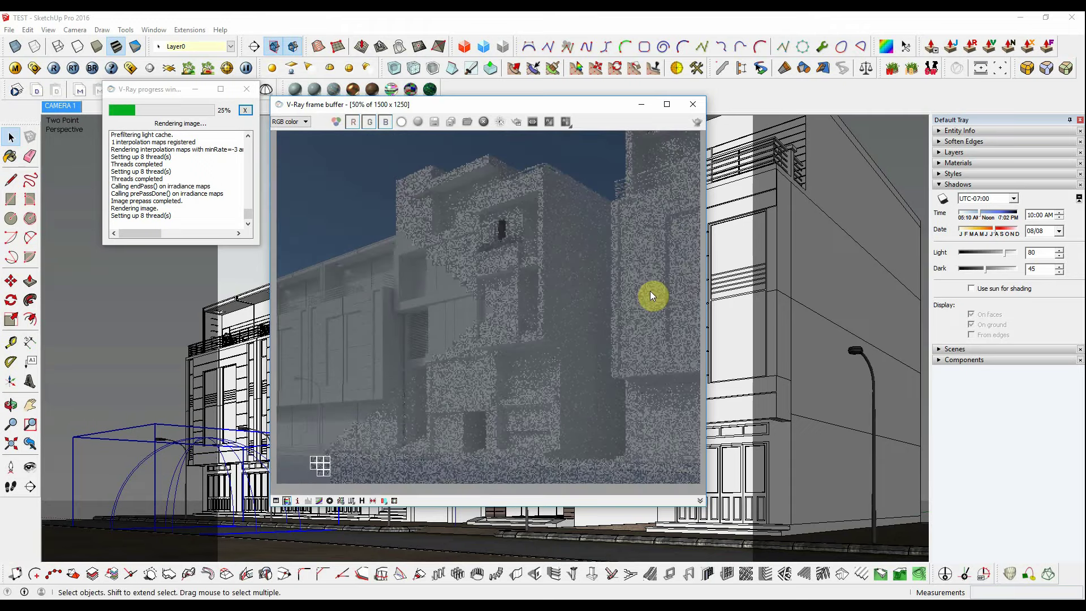
pyautogui.click(694, 104)
pyautogui.click(245, 110)
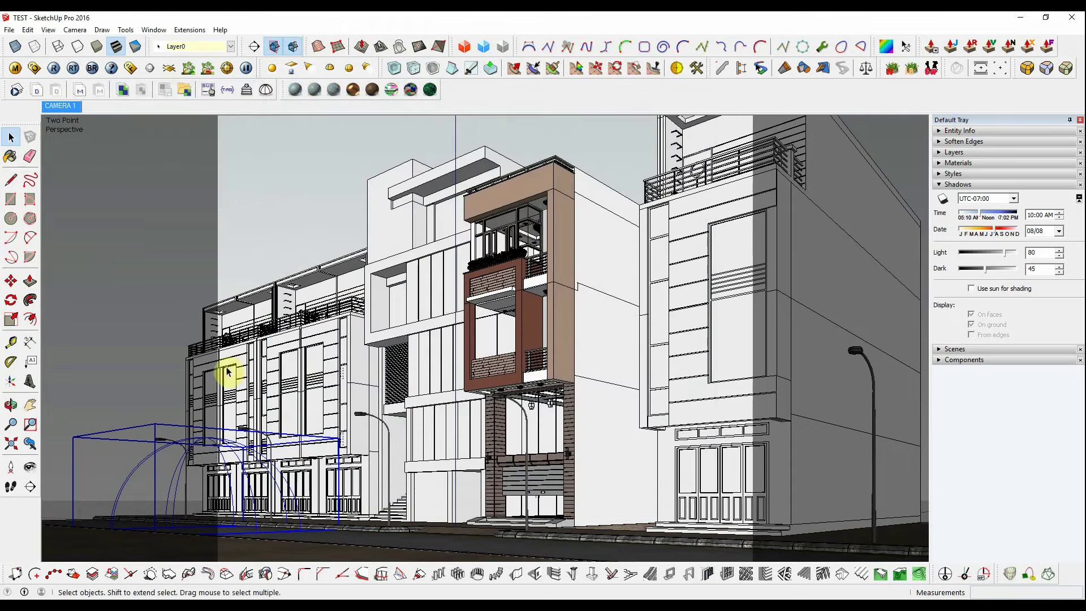
# Step: Reopen the dome light's V-Ray settings from its context menu, then close them
pyautogui.rightClick(205, 444)
pyautogui.click(367, 428)
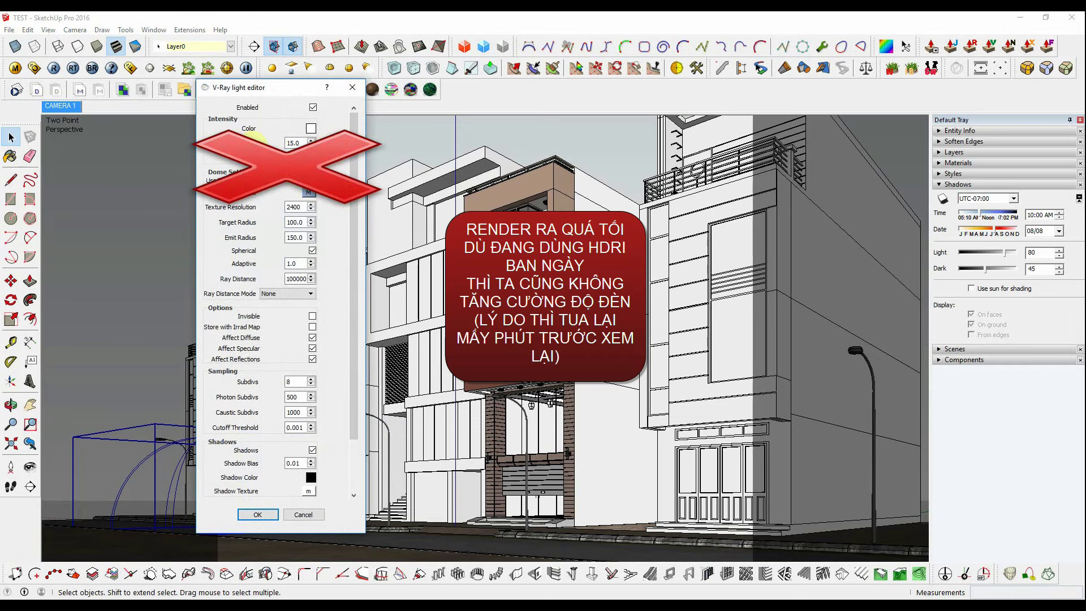
pyautogui.click(353, 87)
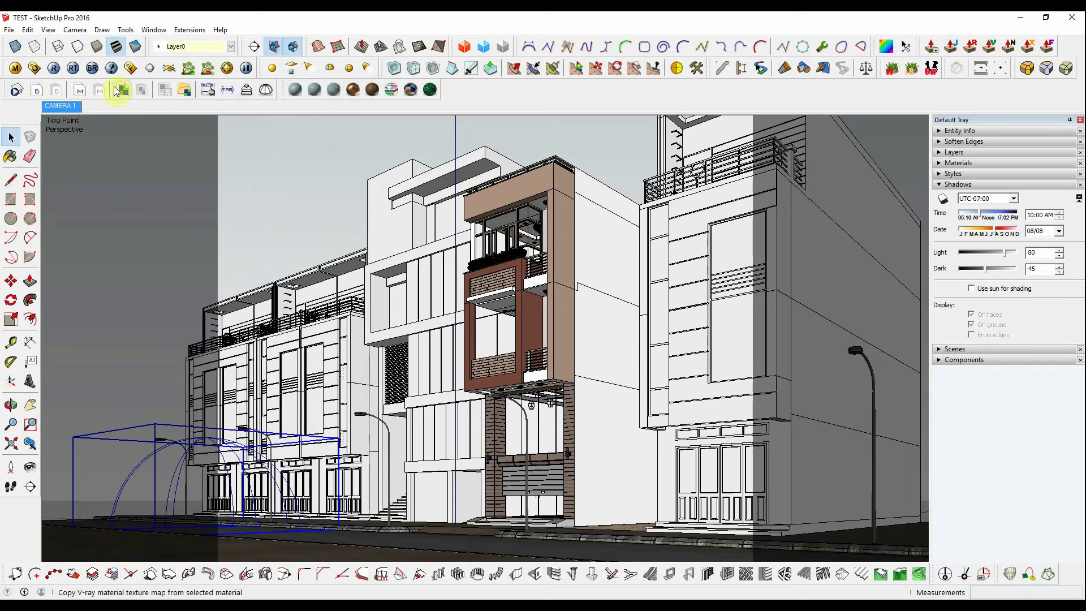
# Step: Set the V-Ray camera shutter speed to 50 in the Option Editor and close it
pyautogui.click(36, 69)
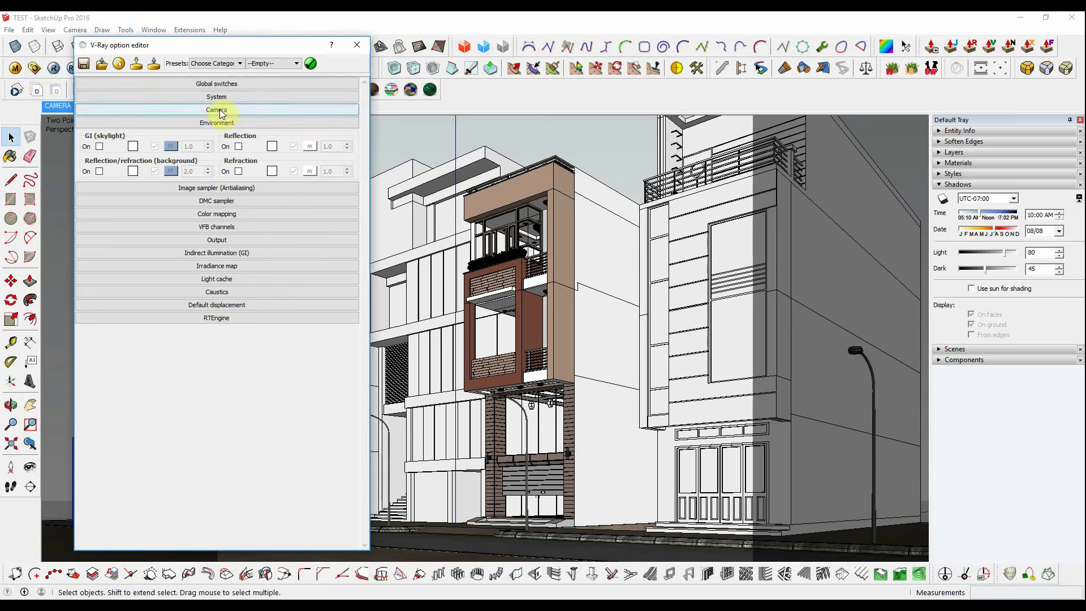
pyautogui.click(218, 109)
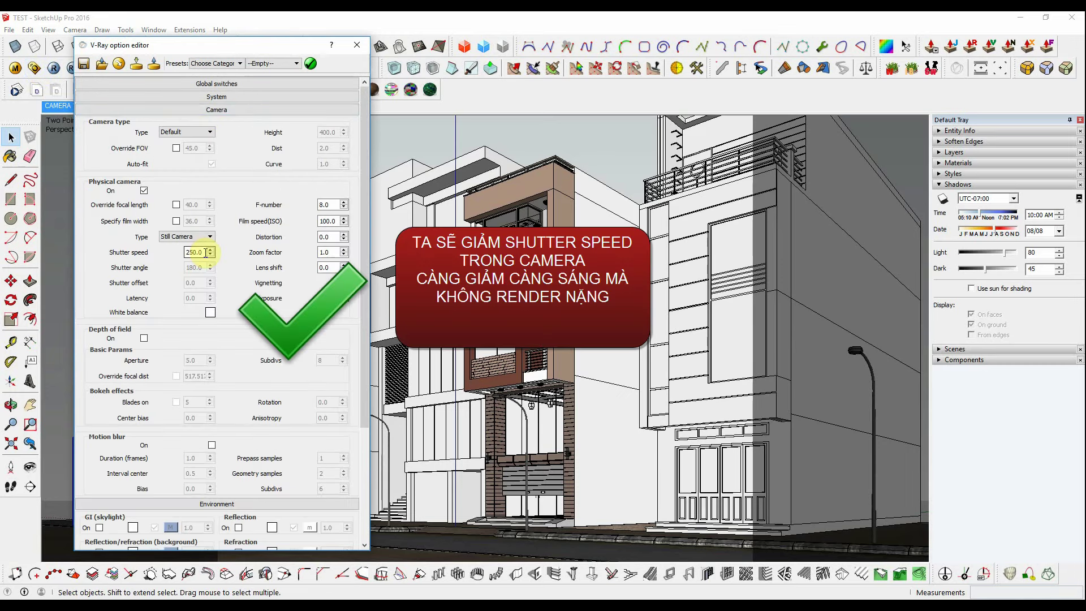
pyautogui.write('50')
pyautogui.press('Return')
pyautogui.click(360, 48)
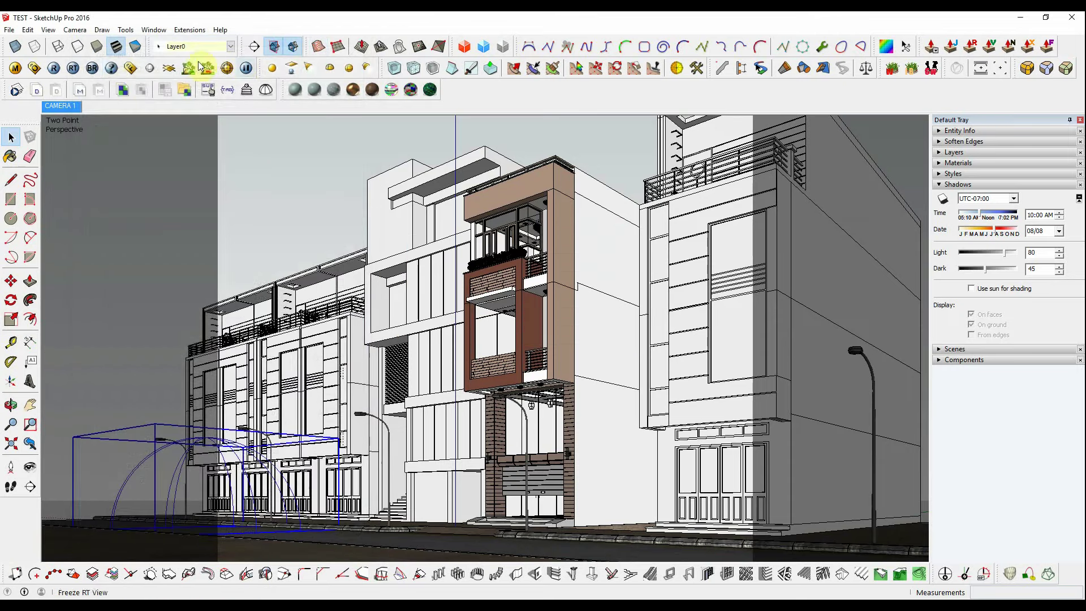
# Step: Re-render the CAMERA 1 street view with Follow mouse enabled until it reaches 100%
pyautogui.click(130, 68)
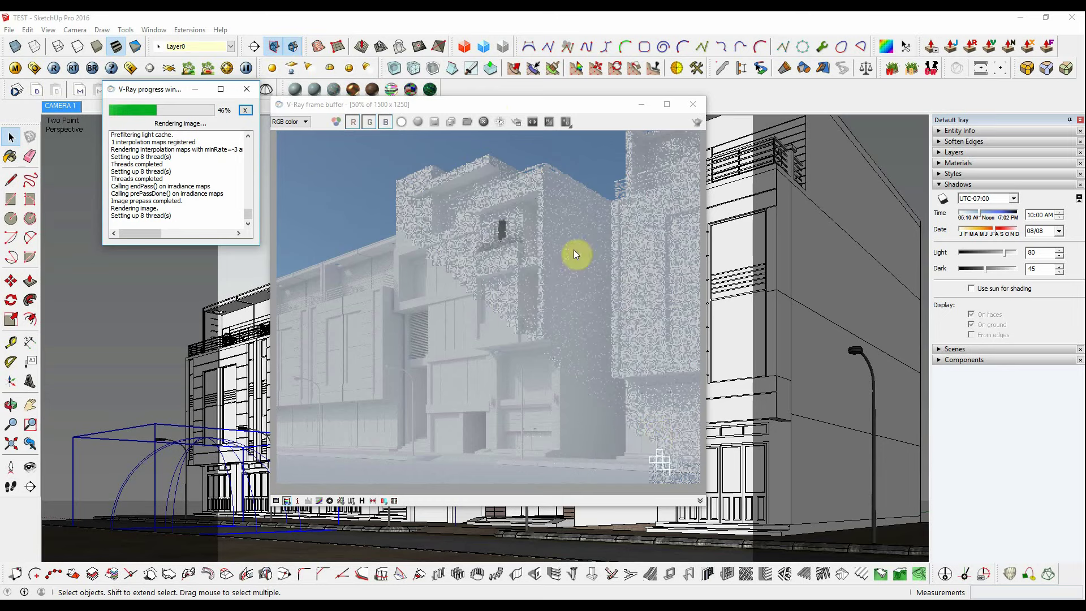
pyautogui.moveTo(539, 101)
pyautogui.mouseDown()
pyautogui.moveTo(519, 118)
pyautogui.moveTo(495, 115)
pyautogui.mouseUp()
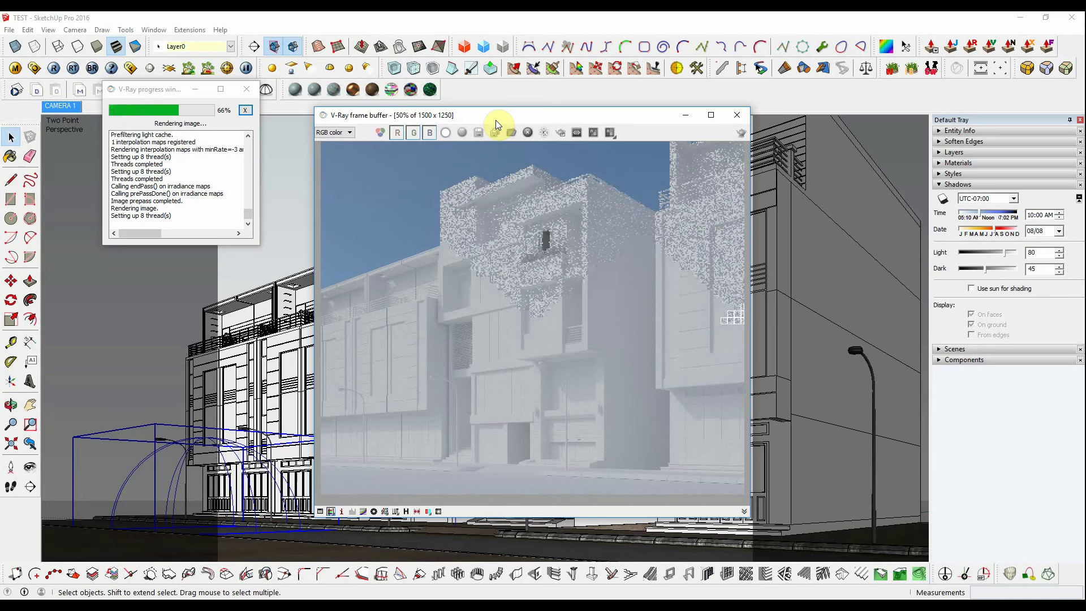
pyautogui.click(544, 132)
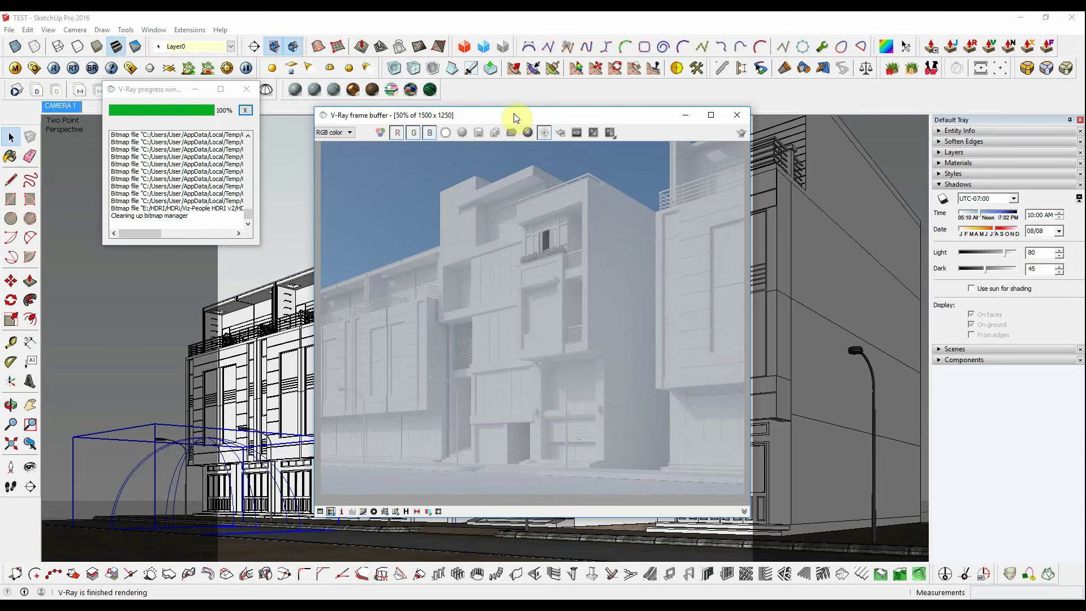
# Step: Close both the V-Ray frame buffer and the render progress window
pyautogui.moveTo(514, 115); pyautogui.dragTo(482, 99)
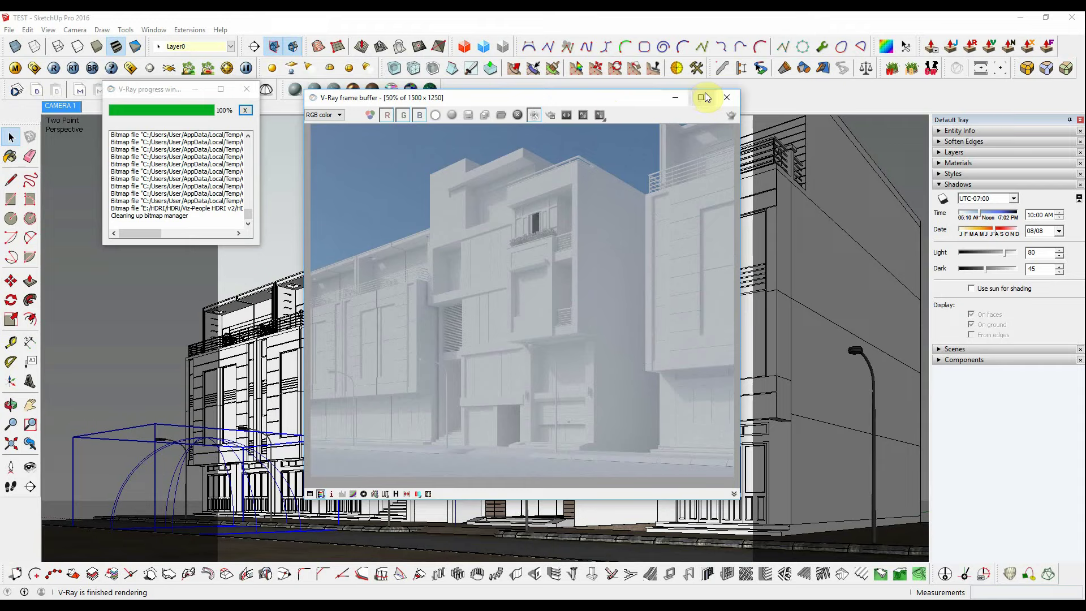
pyautogui.click(727, 97)
pyautogui.click(247, 90)
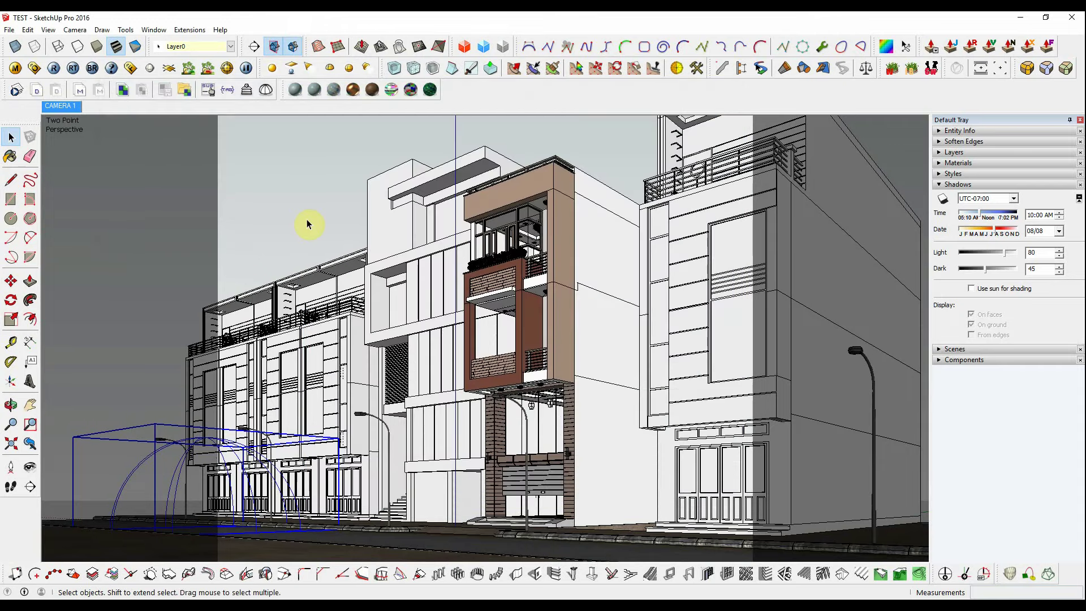